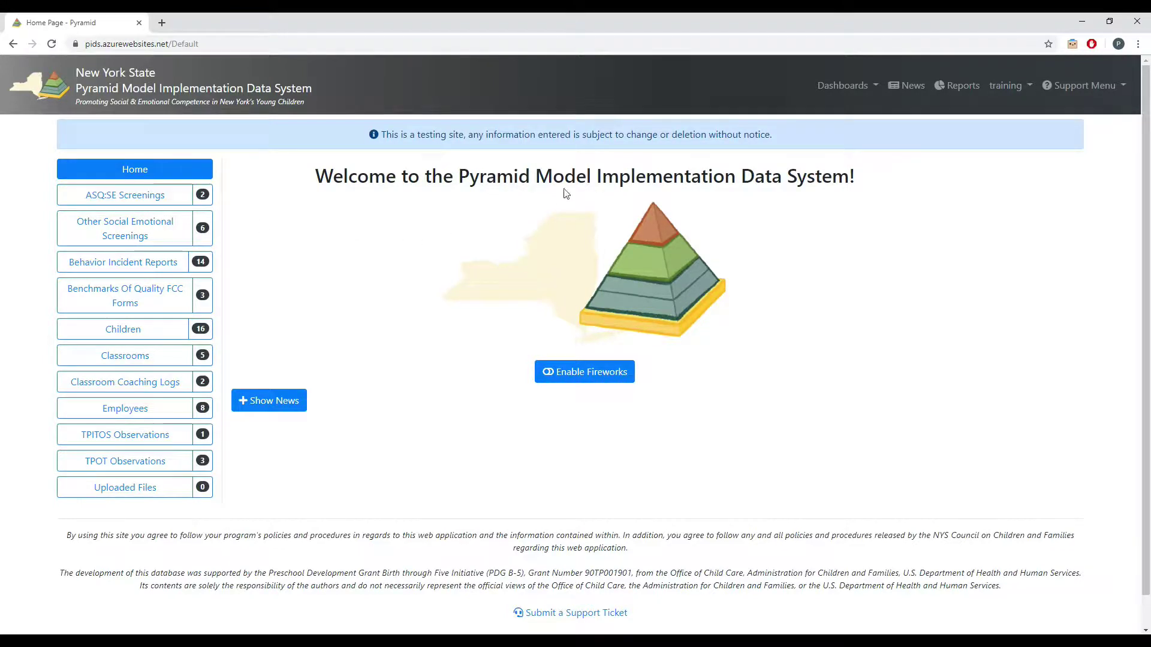
- Open the ASQ:SE Screenings dashboard
click(820, 86)
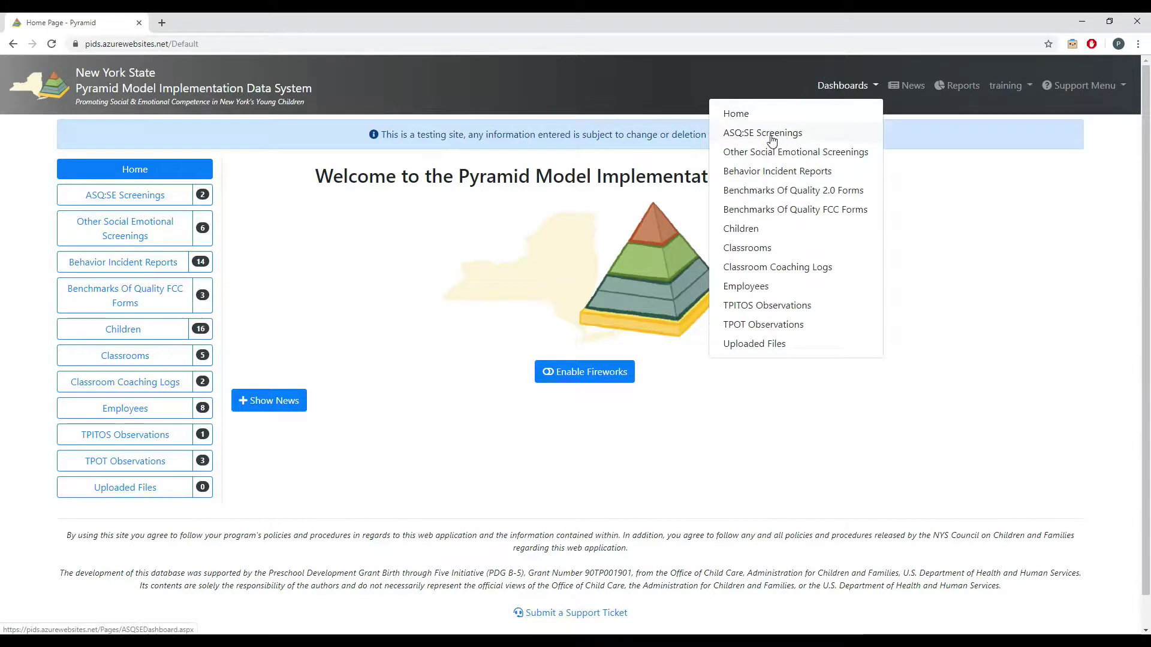
click(264, 226)
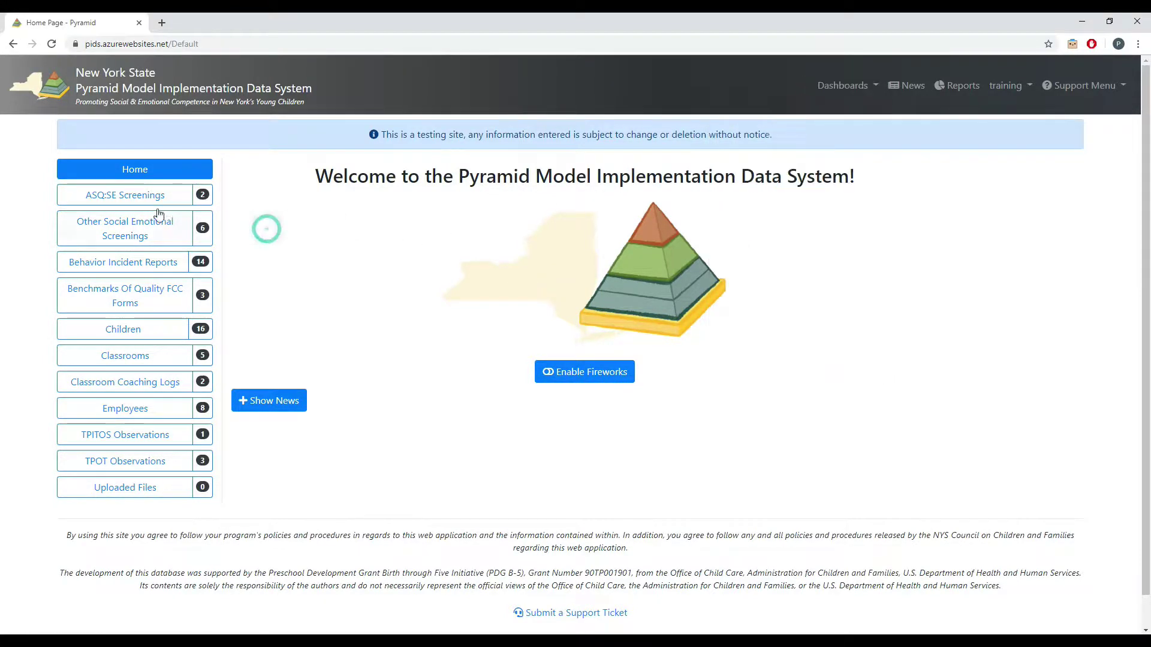
click(127, 195)
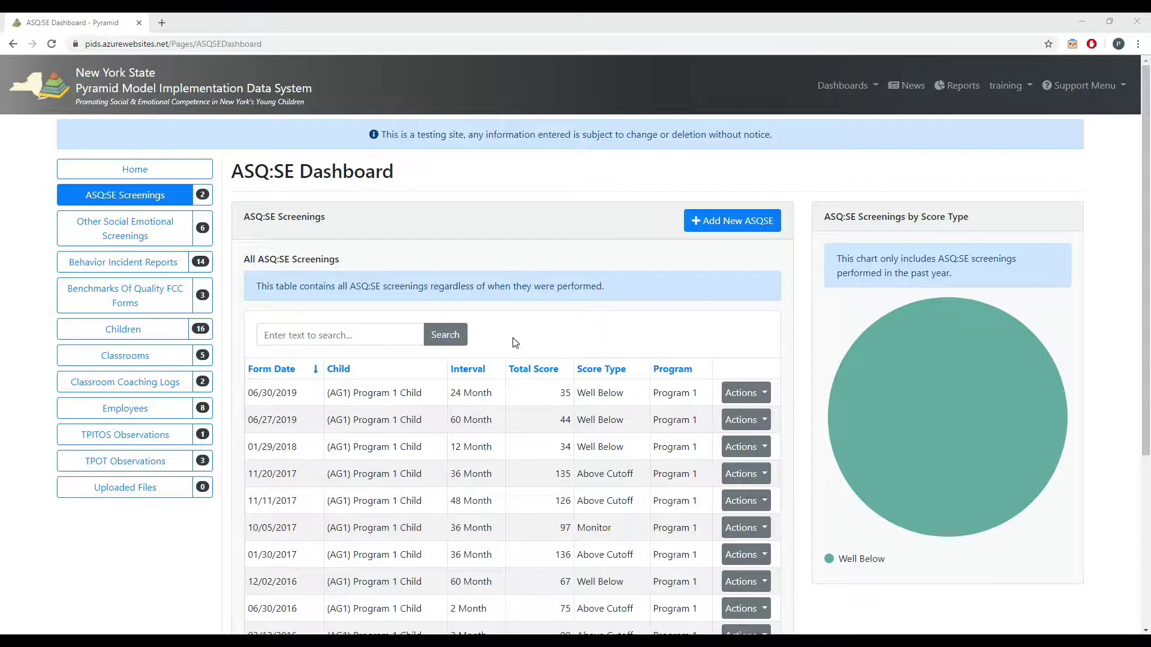
- Start a new ASQ:SE screening dated 10/10/2019 for (AG1) Program 1 Child, using version ASQ:SE-2
click(701, 229)
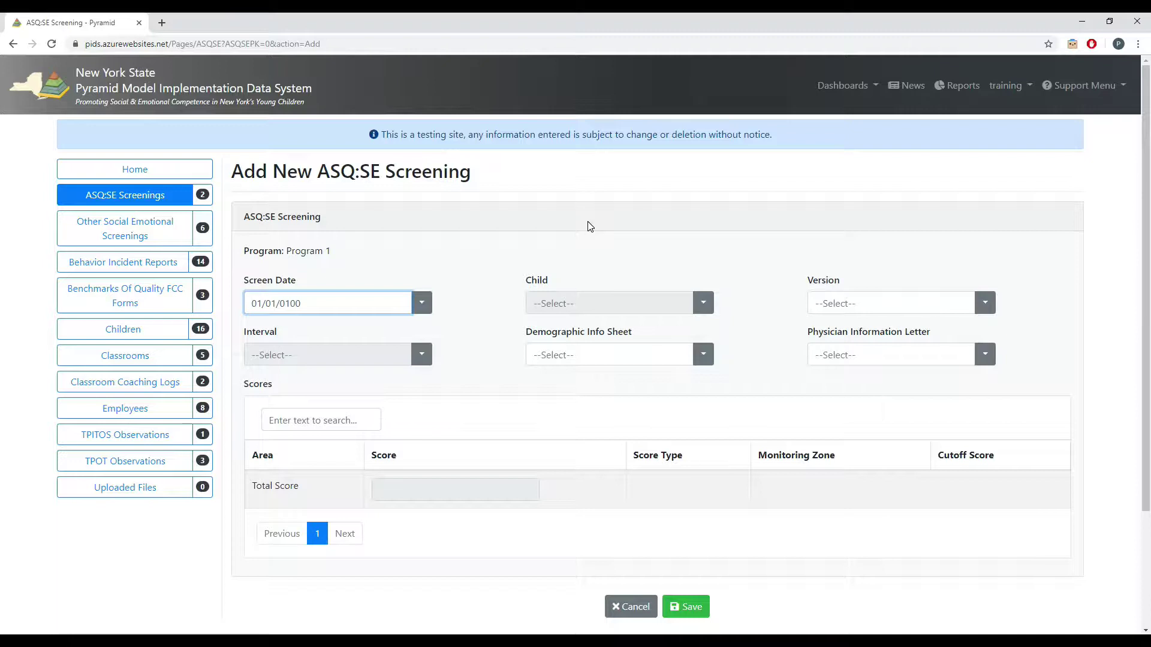
text(10/10/2019)
click(699, 316)
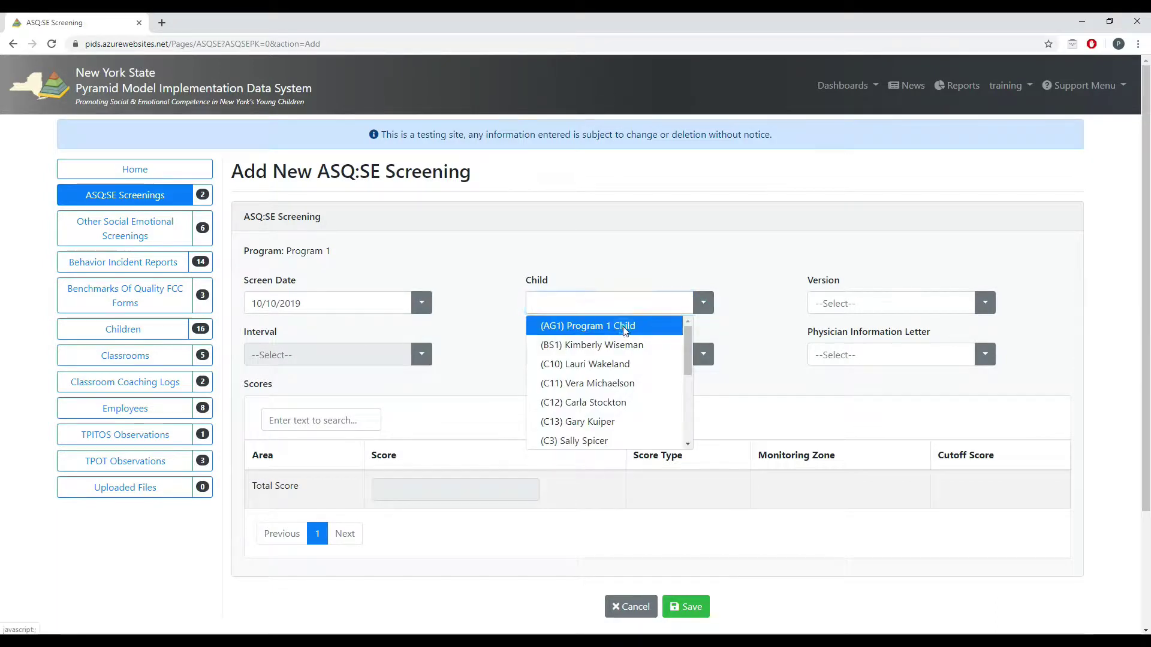
click(634, 325)
click(974, 299)
click(845, 324)
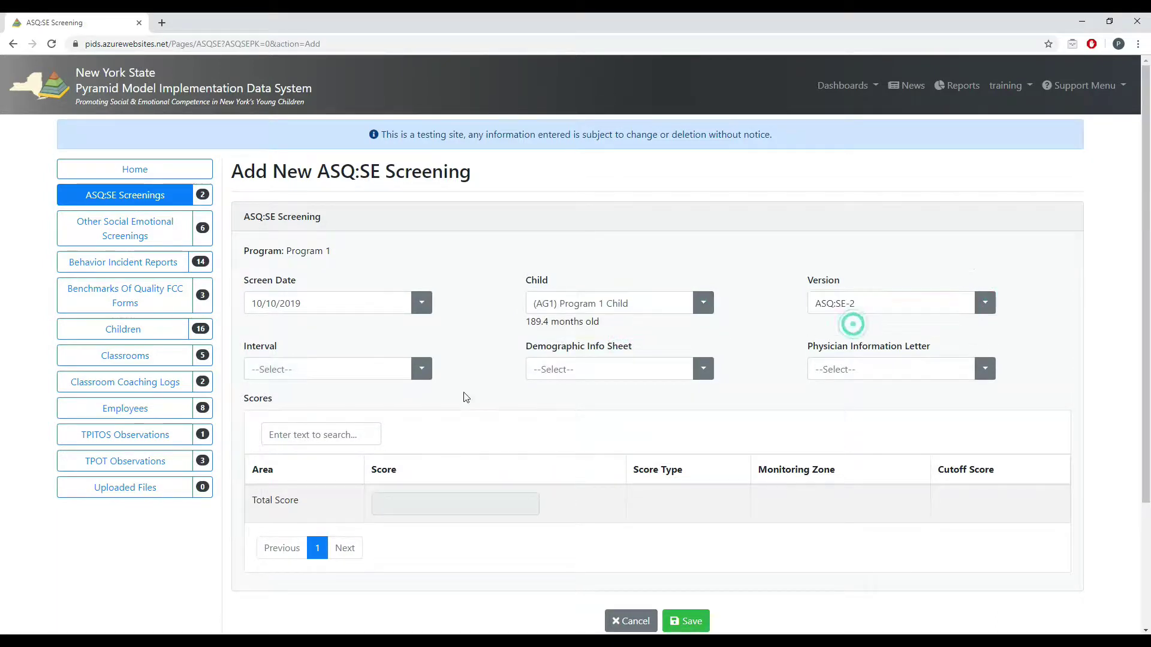
- Set the interval to 6 Month, the Demographic Info Sheet to Yes and the Physician Information Letter to No
click(330, 369)
click(304, 405)
click(597, 370)
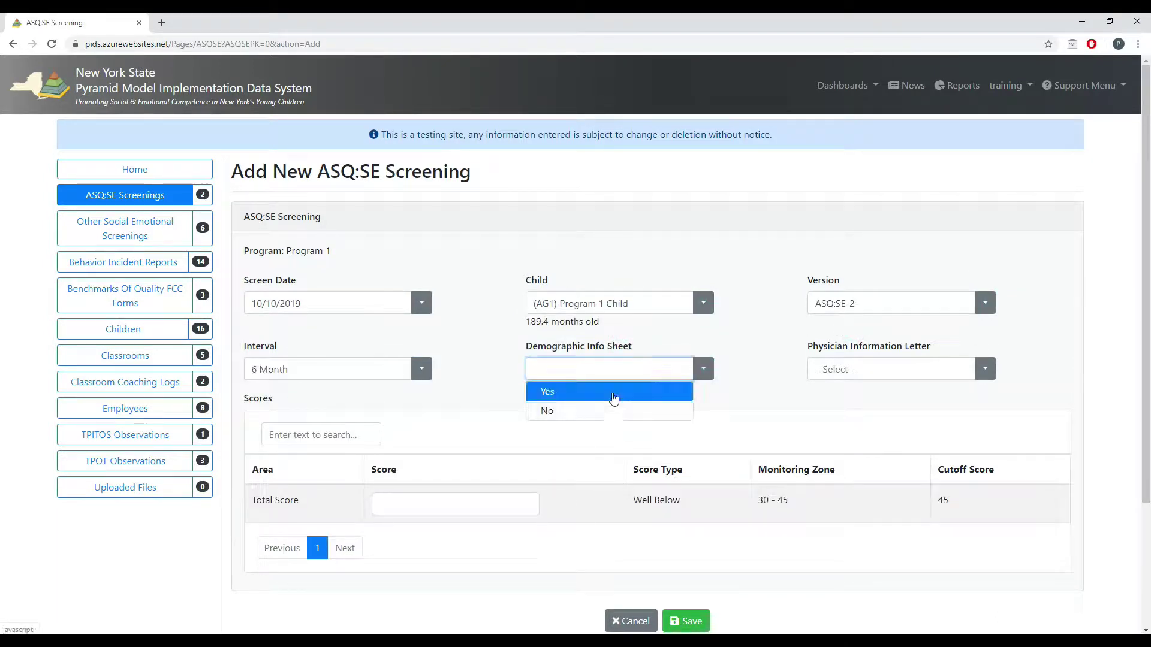
click(547, 391)
click(984, 369)
click(887, 411)
- Enter a total score of 43 and save the screening
click(420, 504)
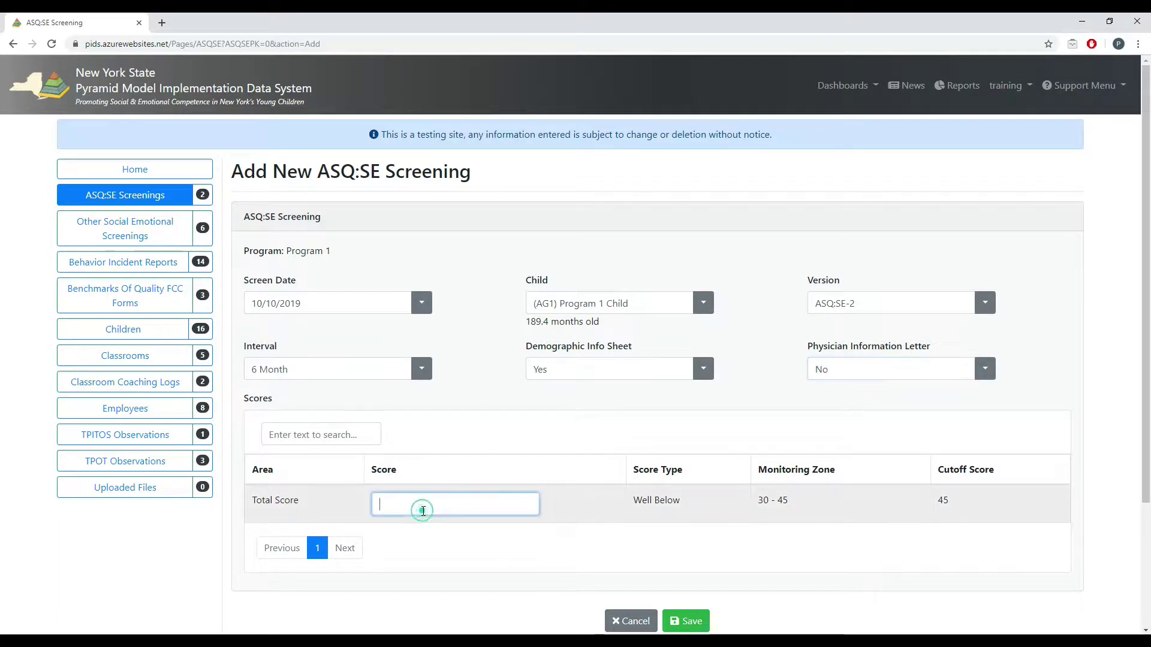
text(43)
key(Tab)
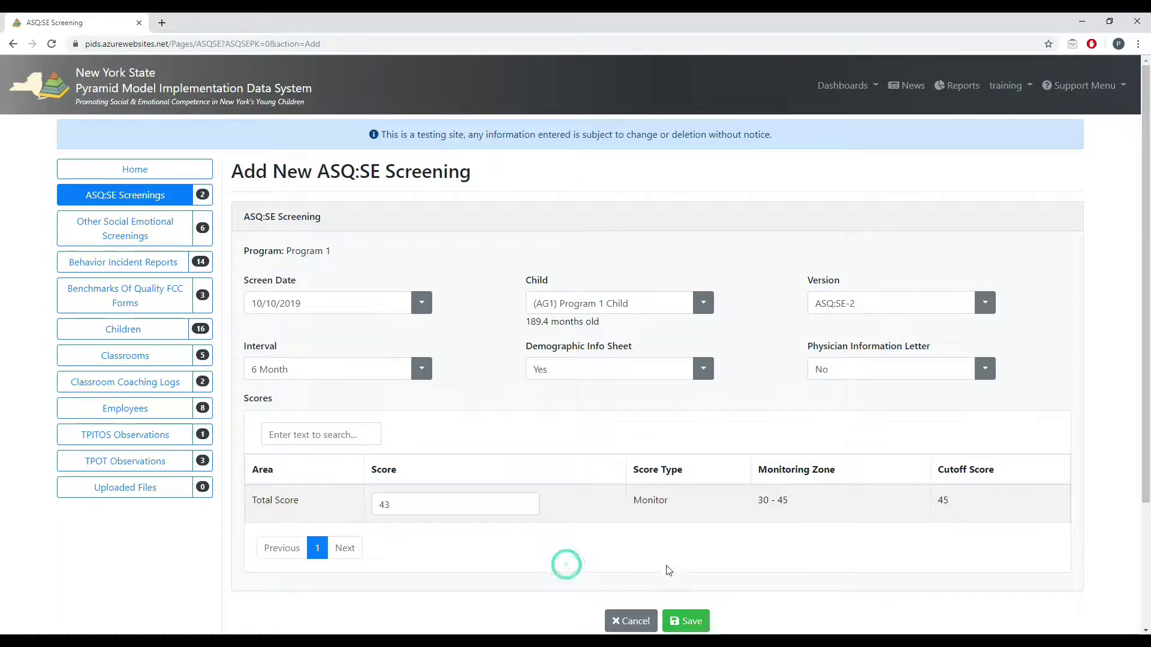
click(689, 623)
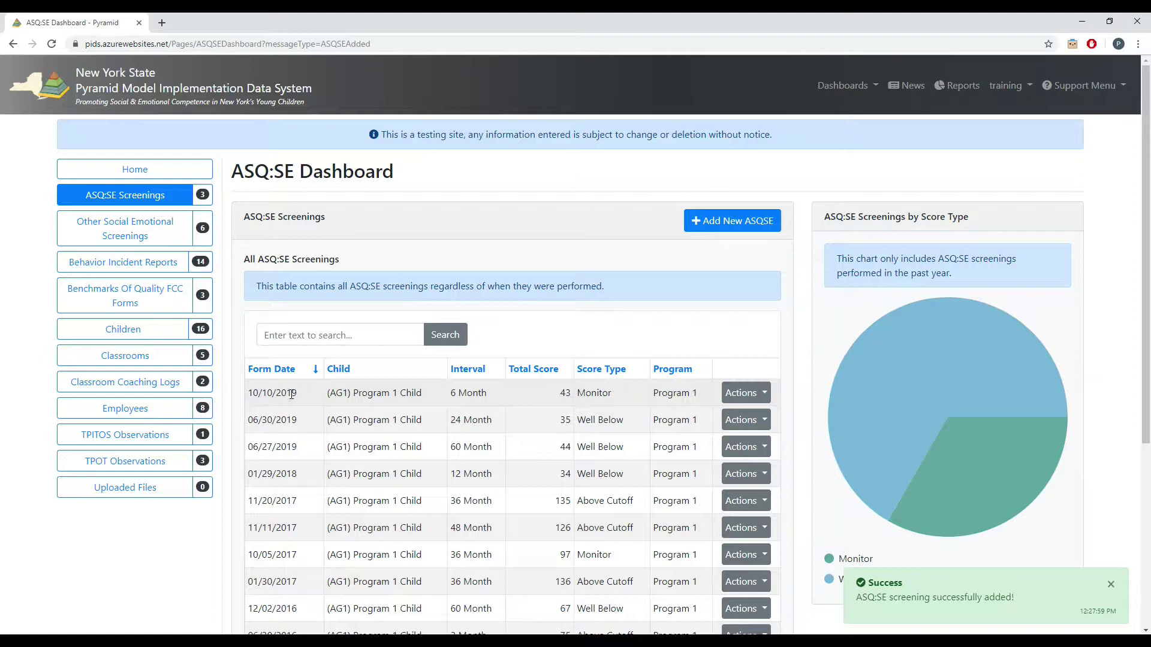
- Edit the 10/10/2019 screening, changing its screen date to 10/23/2019, and save it
click(749, 392)
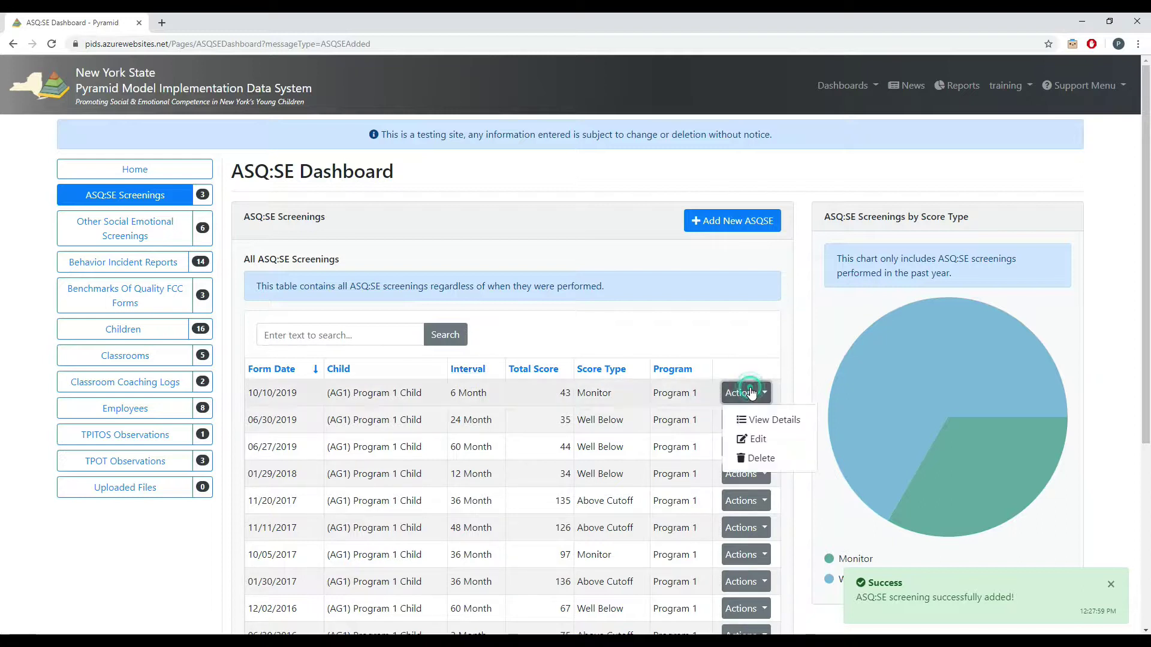
click(779, 441)
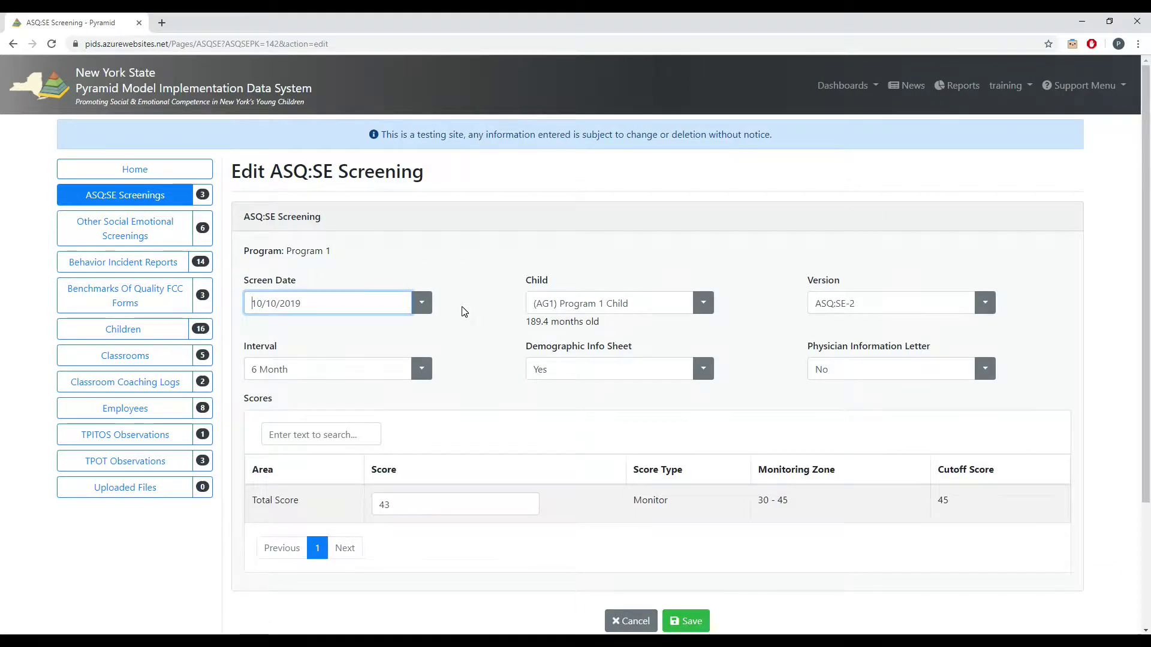
click(426, 303)
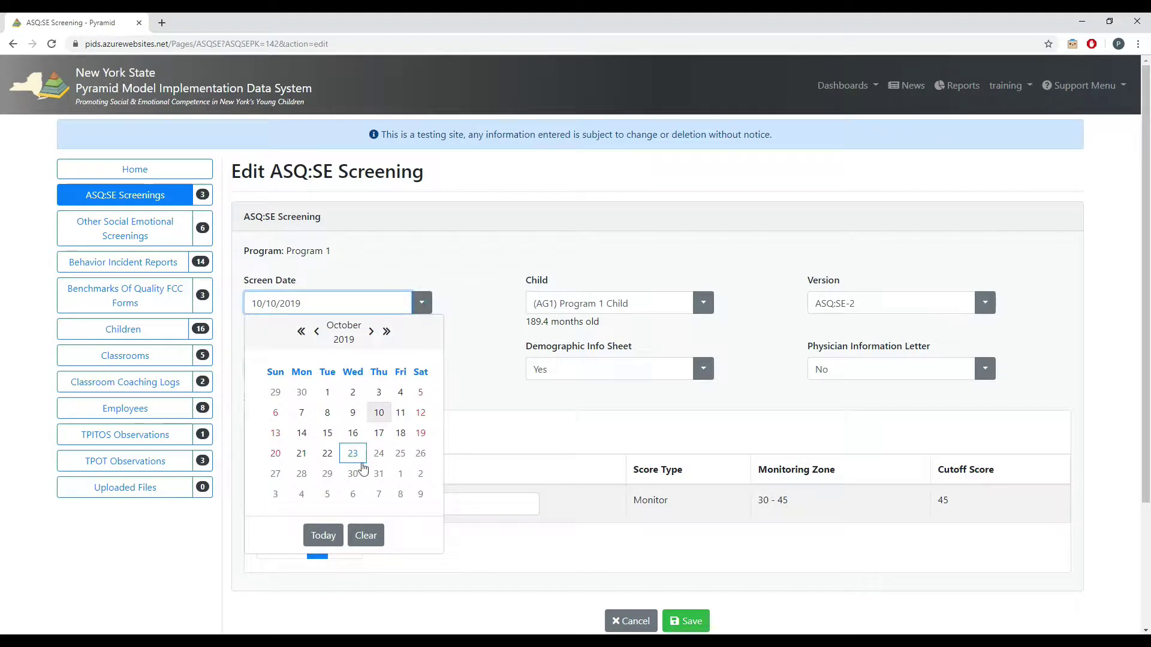
click(353, 454)
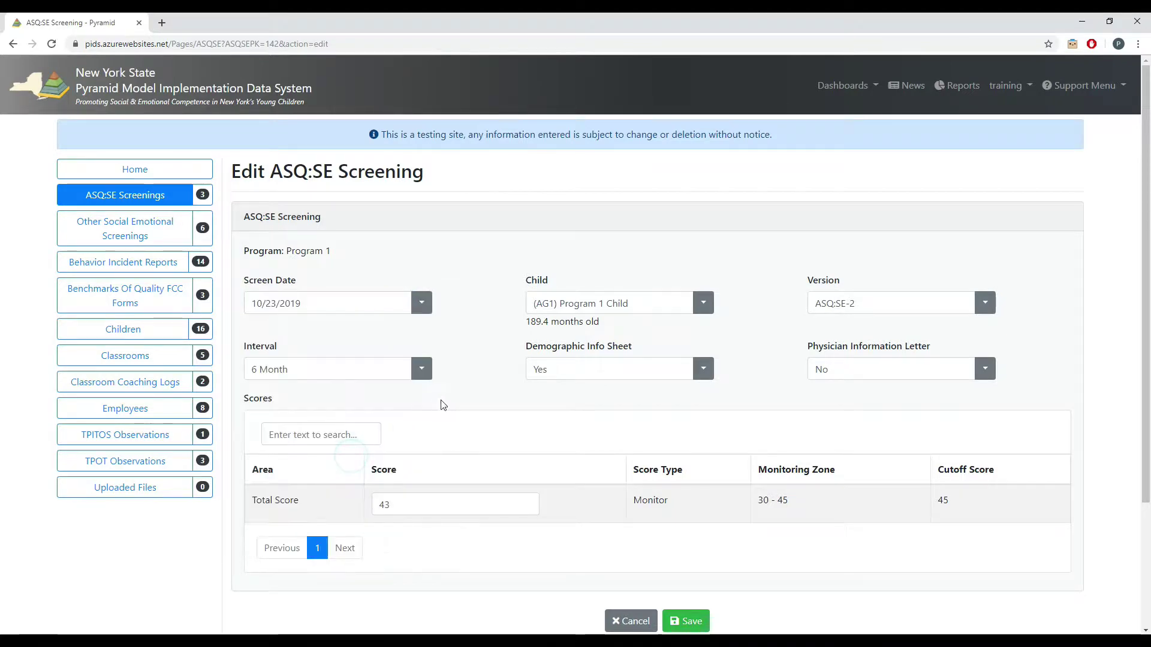
click(688, 622)
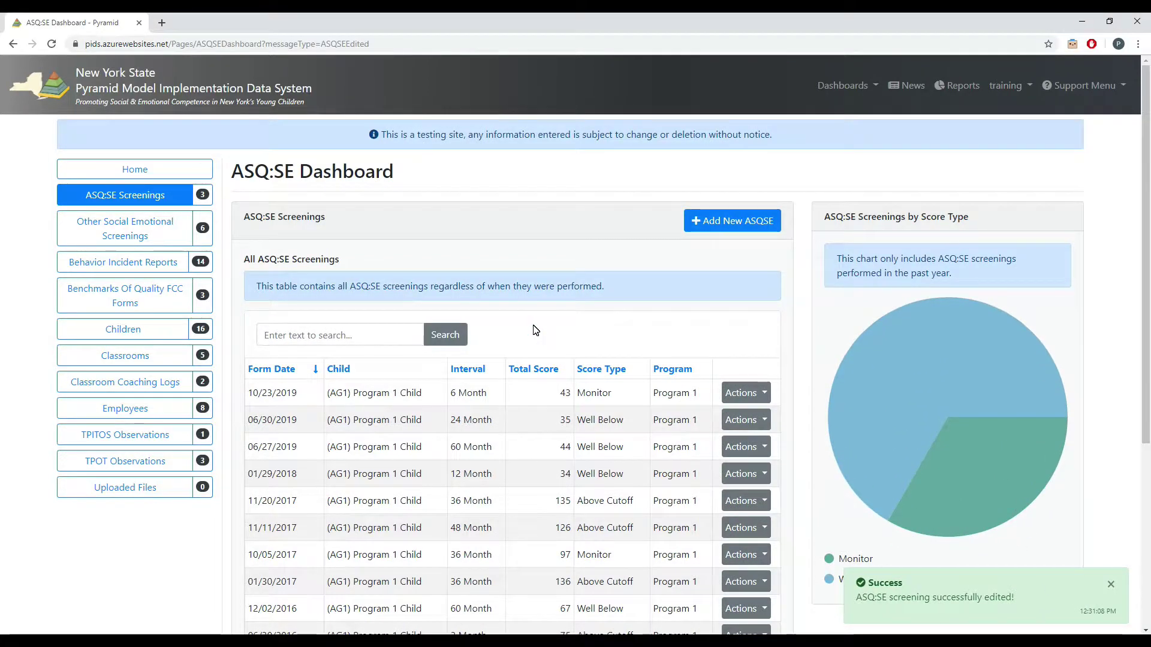
- View the details of the 10/23/2019 screening and return to the ASQ:SE dashboard
click(743, 422)
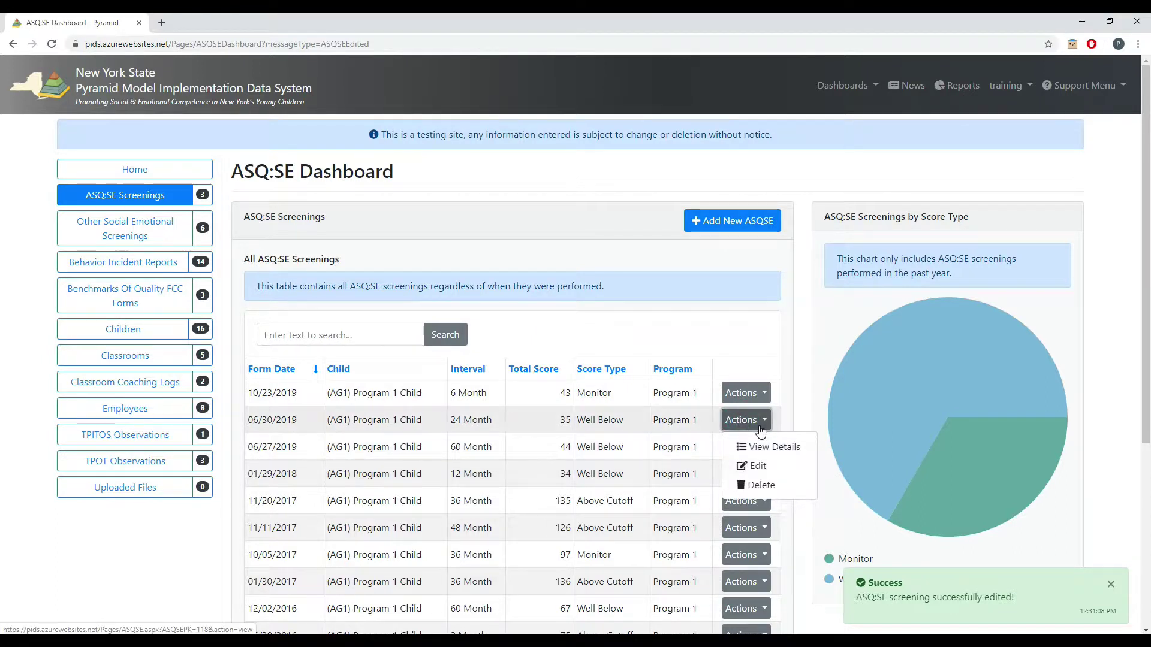
click(743, 421)
click(728, 393)
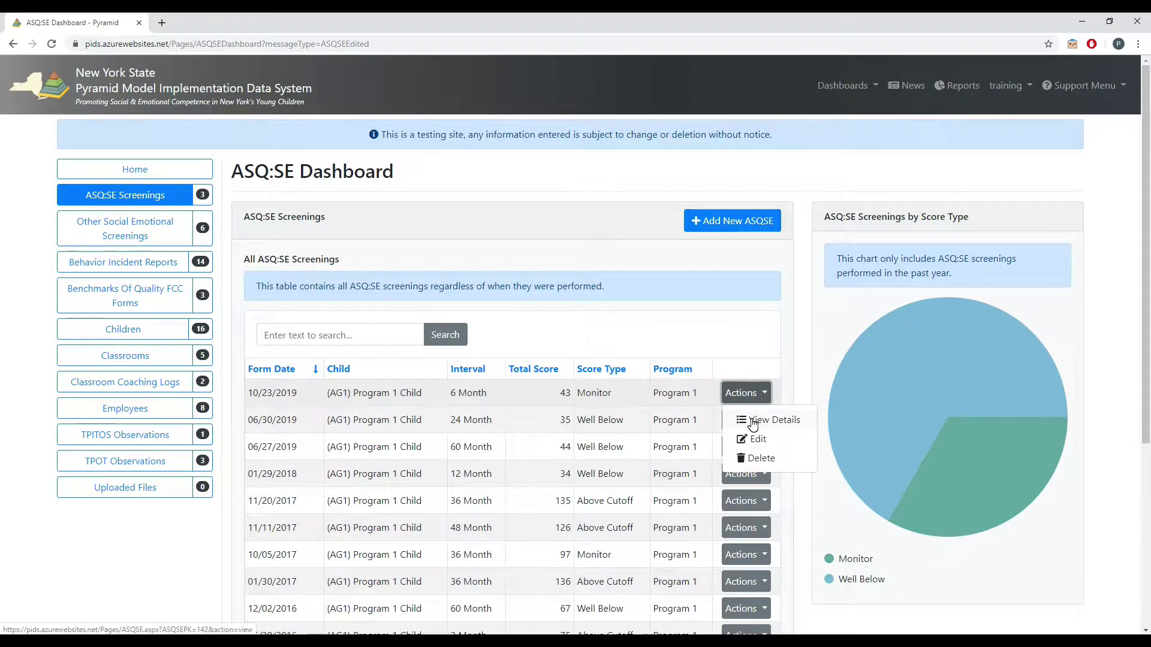
click(754, 421)
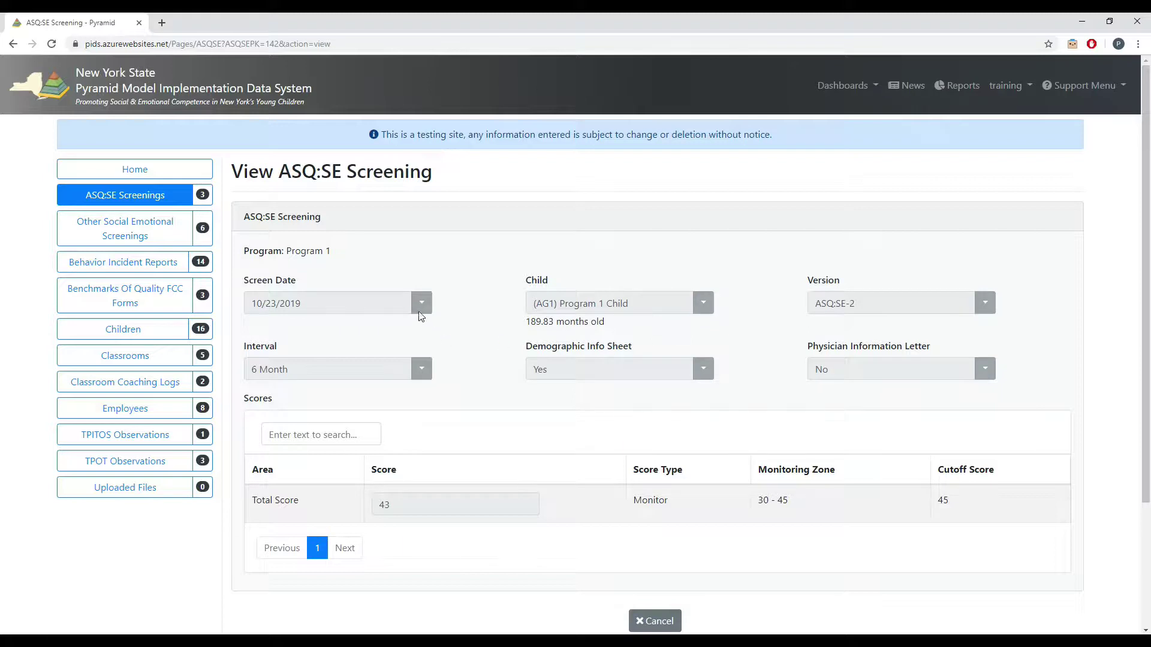
scroll(445, 396, down, 2)
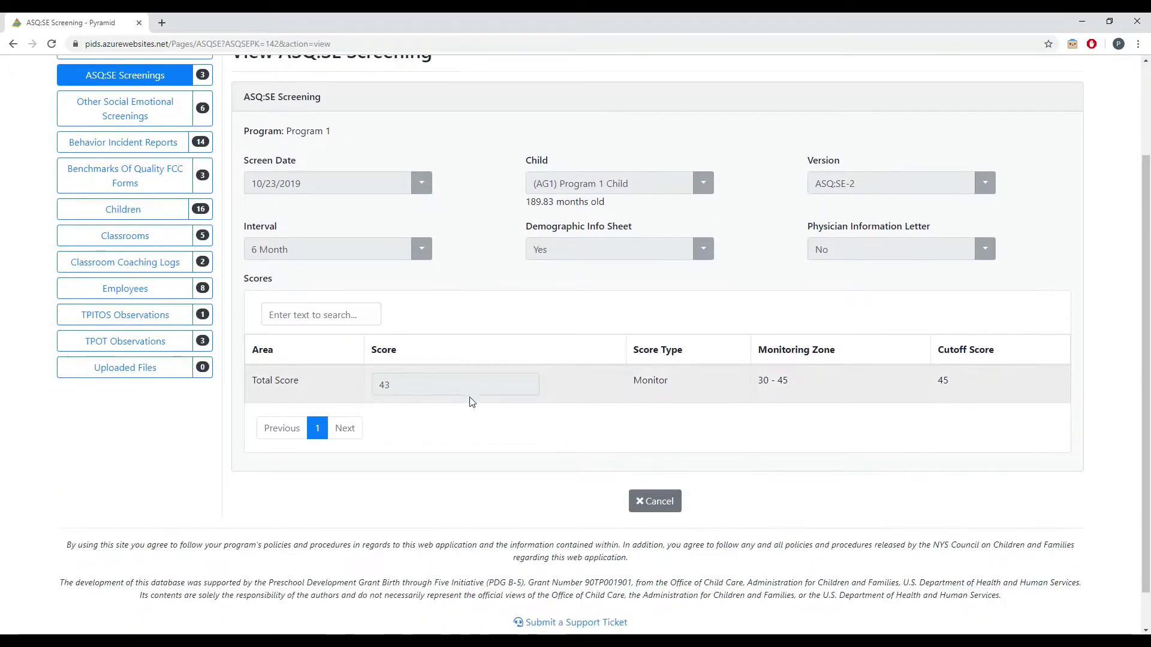
click(661, 507)
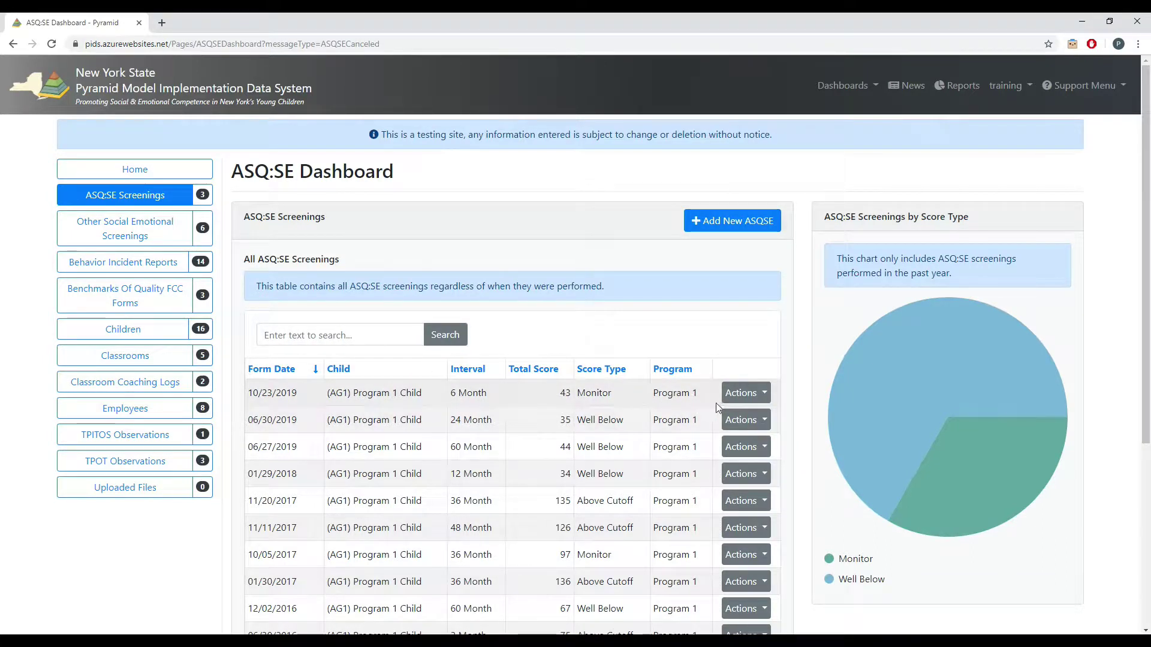
- Delete the 10/23/2019 ASQ:SE screening and confirm the deletion
click(741, 393)
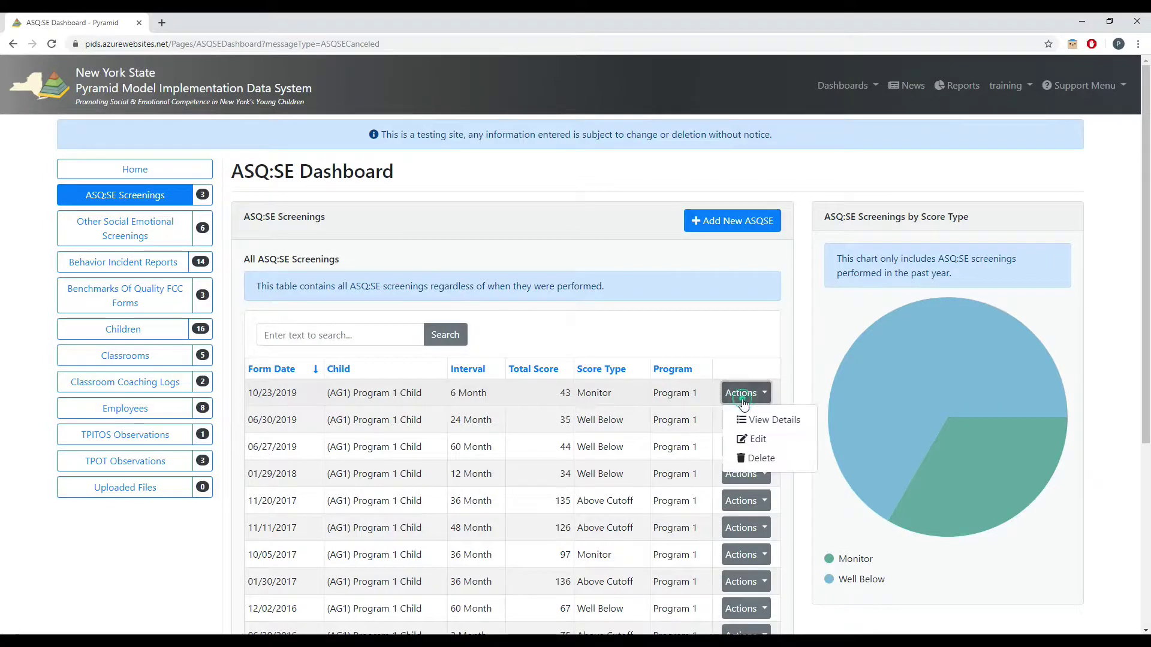
click(760, 459)
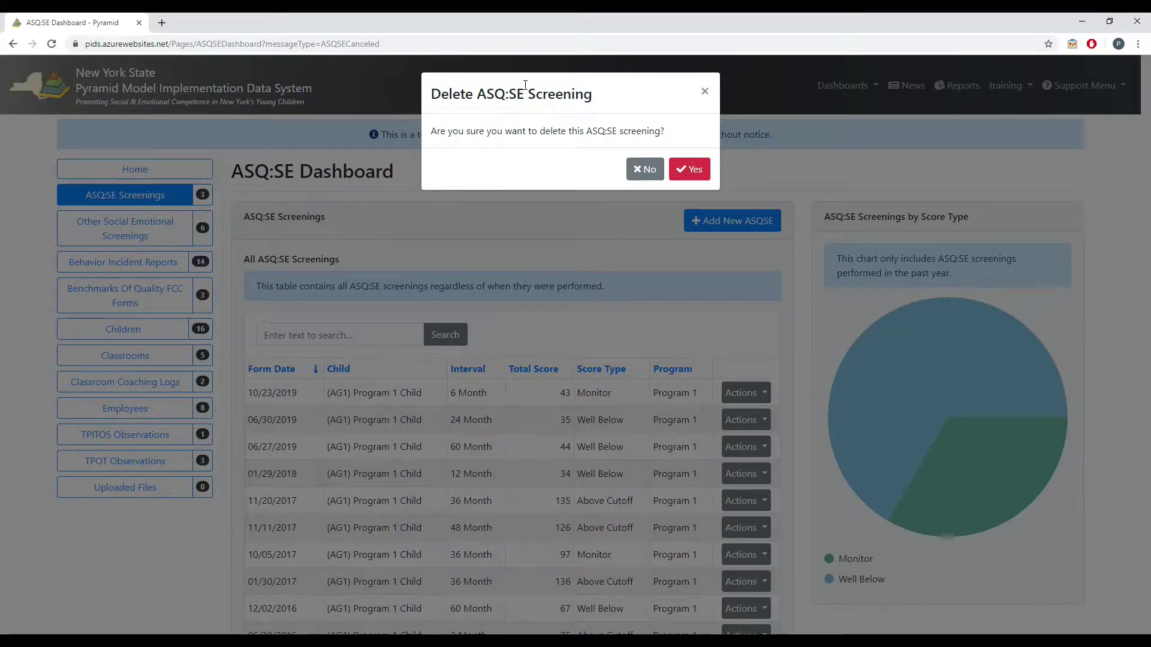
click(688, 170)
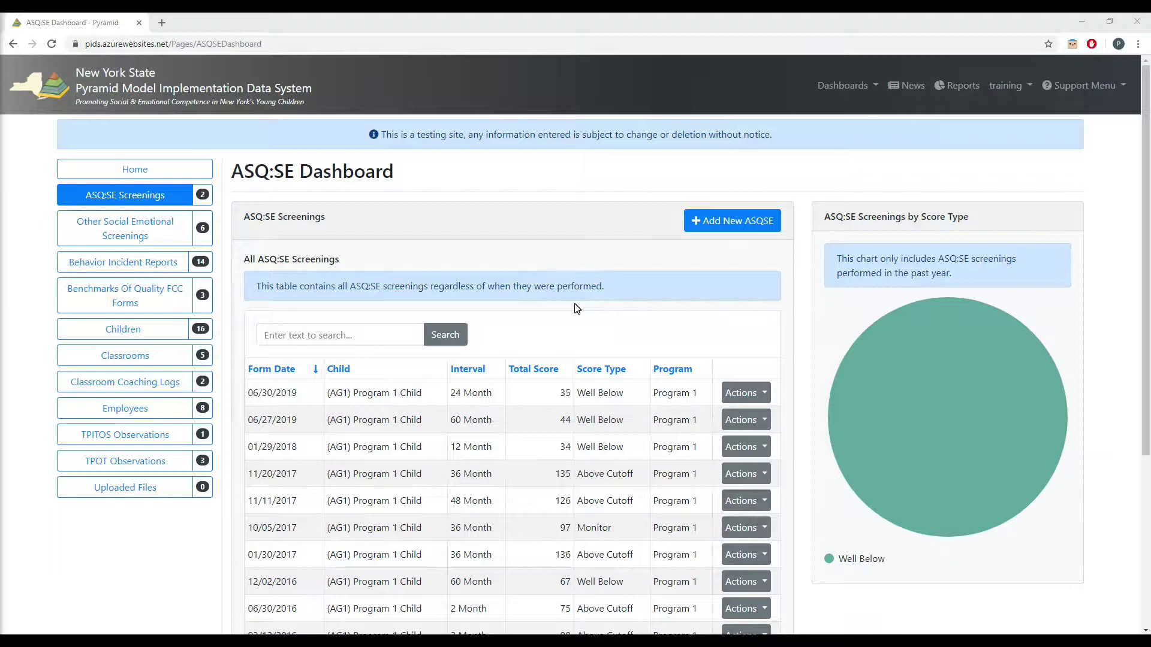
- Start a new ASQ:SE screening and try to save it without filling in any fields
click(754, 220)
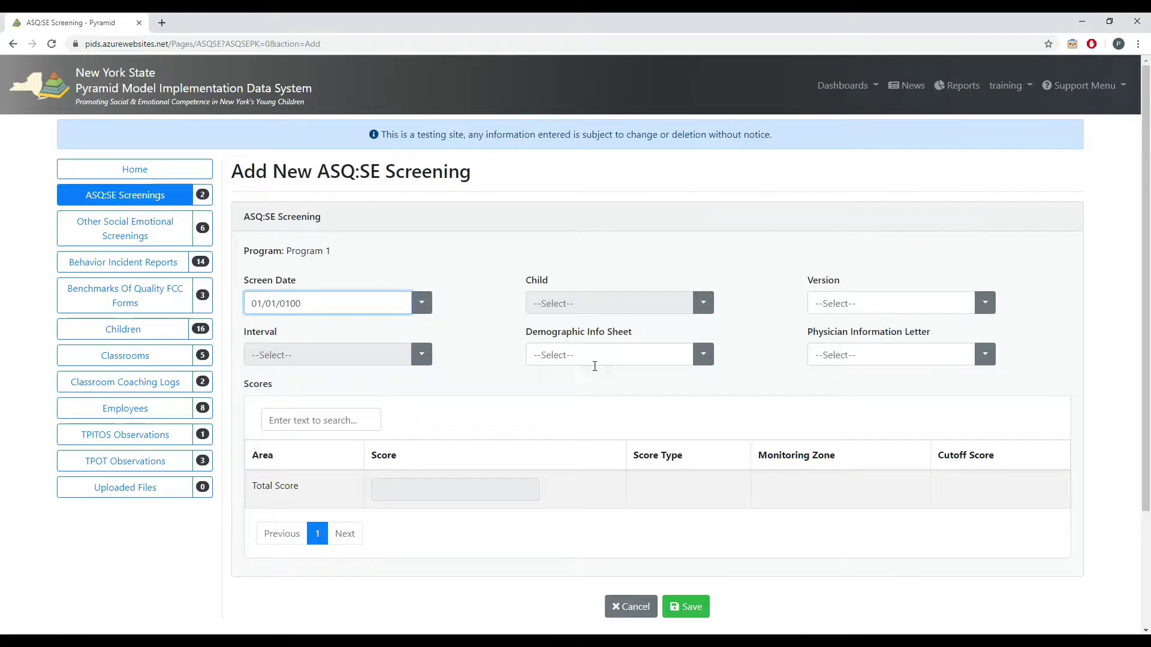
click(685, 606)
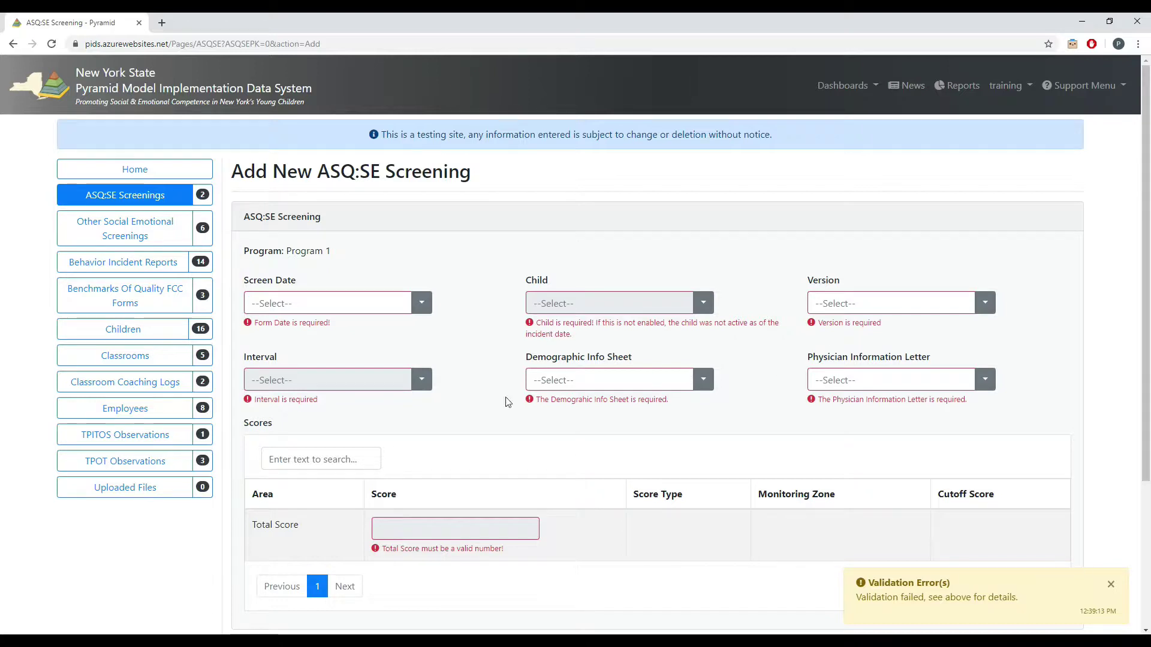
- Set the screen date to 10/16/2019, the child to (AG1) Program 1 Child and the version to ASQ:SE-2
click(421, 303)
click(354, 435)
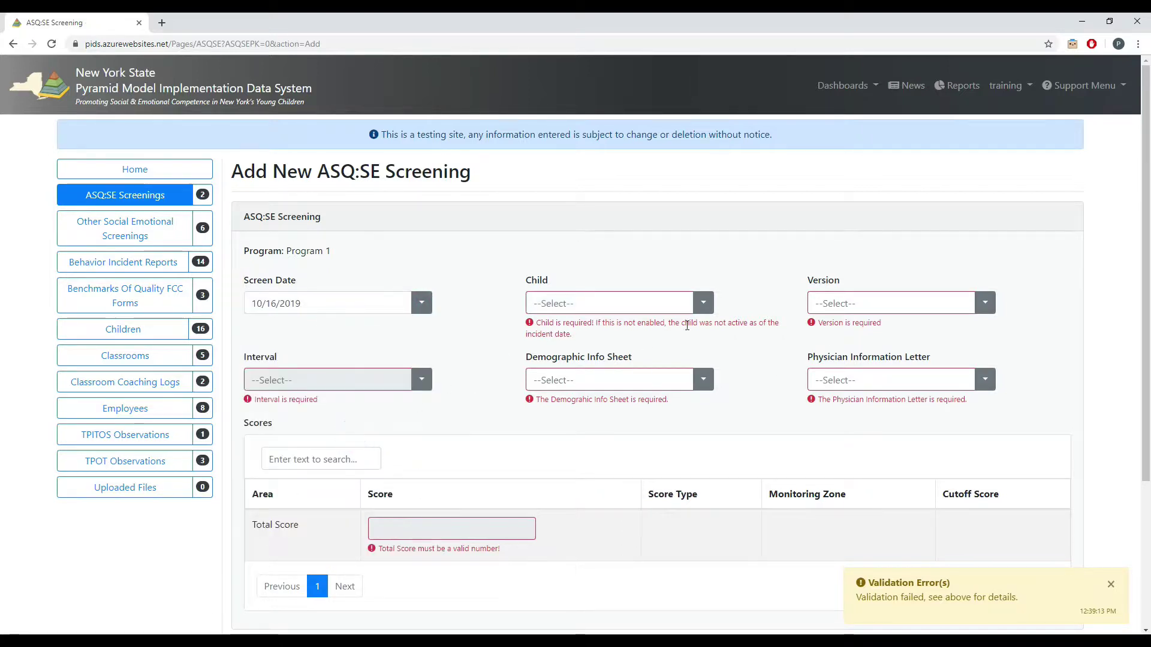
click(606, 303)
click(570, 324)
click(893, 303)
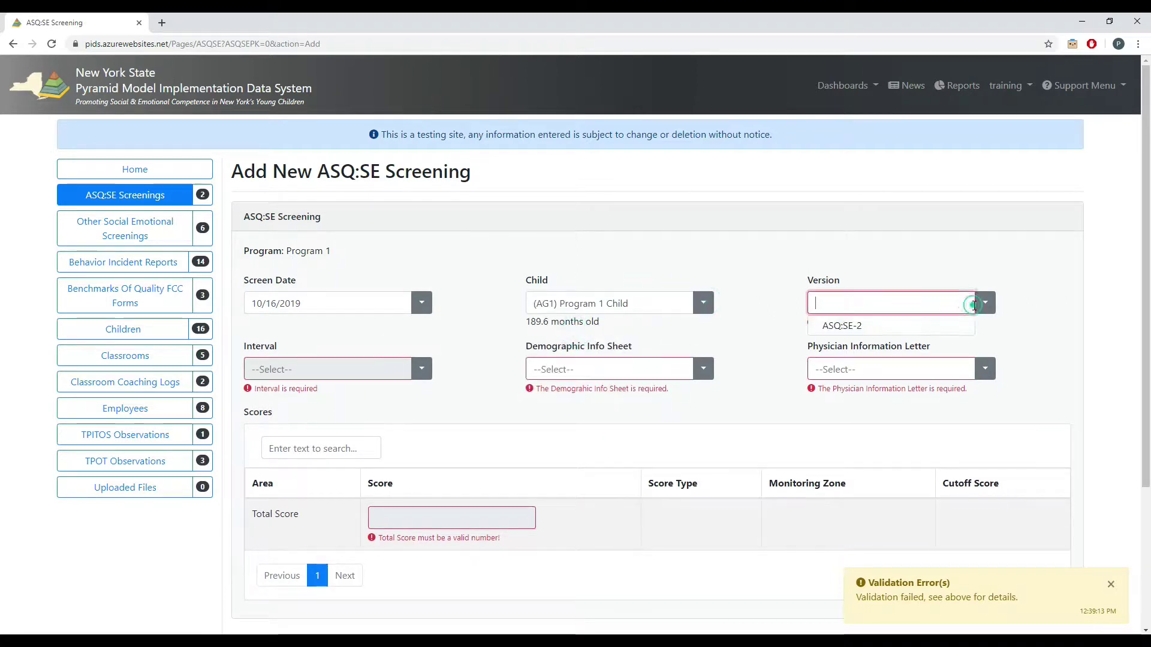
click(839, 323)
- Choose the 6 Month interval and set both the Demographic Info Sheet and the Physician Information Letter to Yes
click(422, 368)
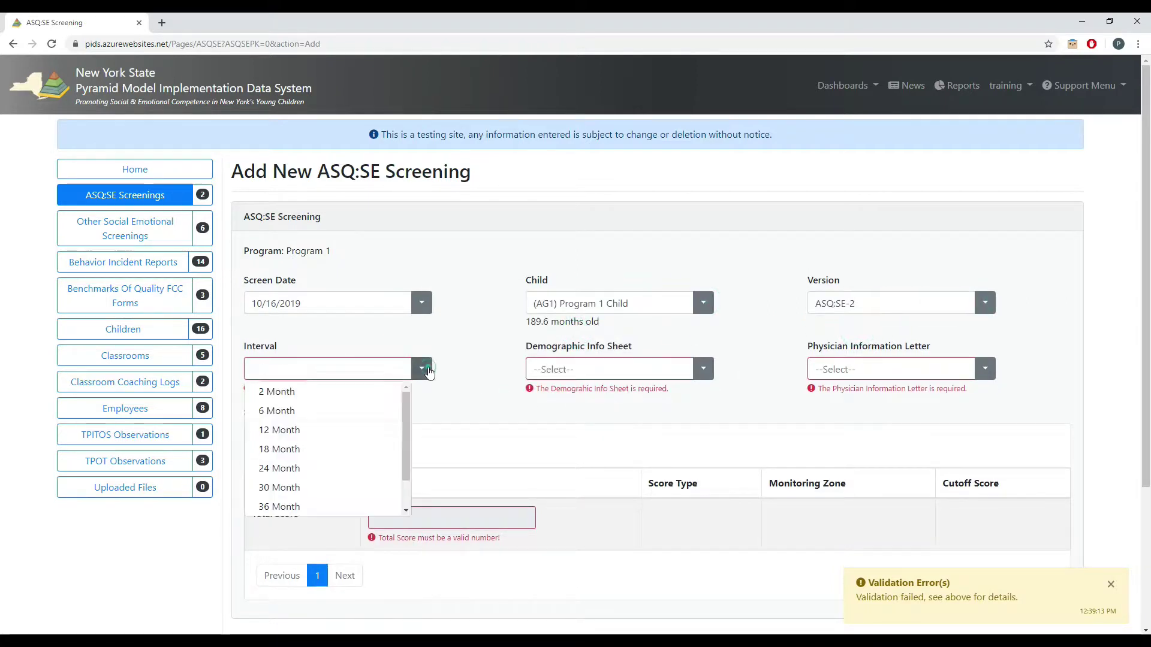
click(277, 411)
click(703, 369)
click(547, 393)
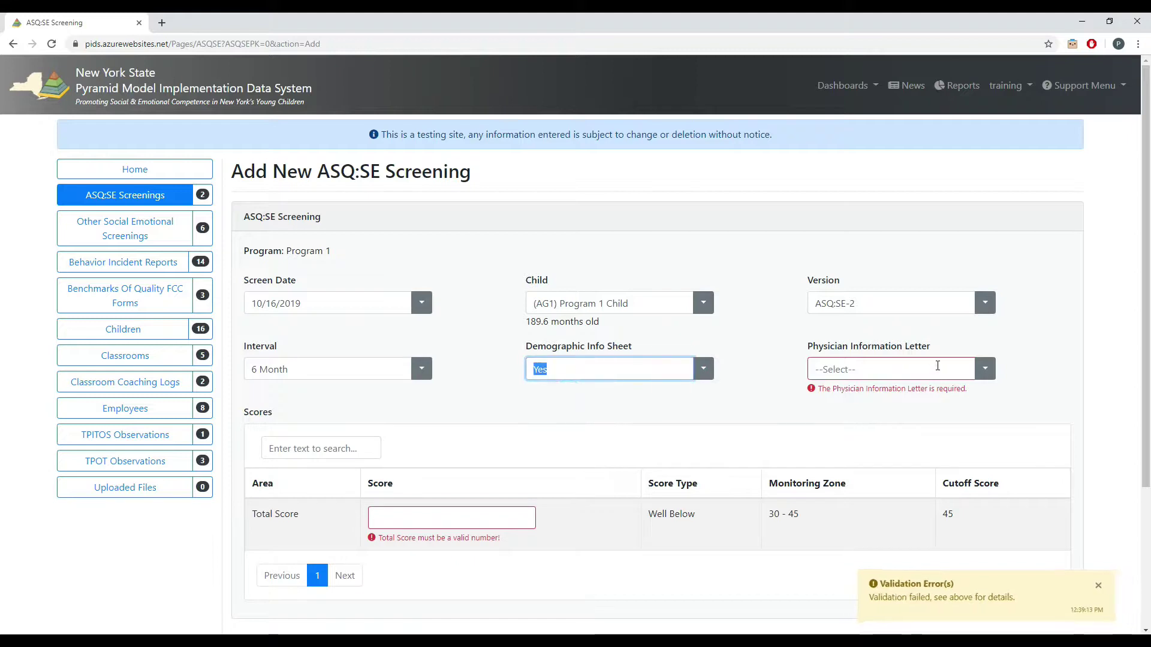
click(887, 370)
click(845, 393)
- Enter a total score of 34 and save the 10/16/2019 screening
click(378, 505)
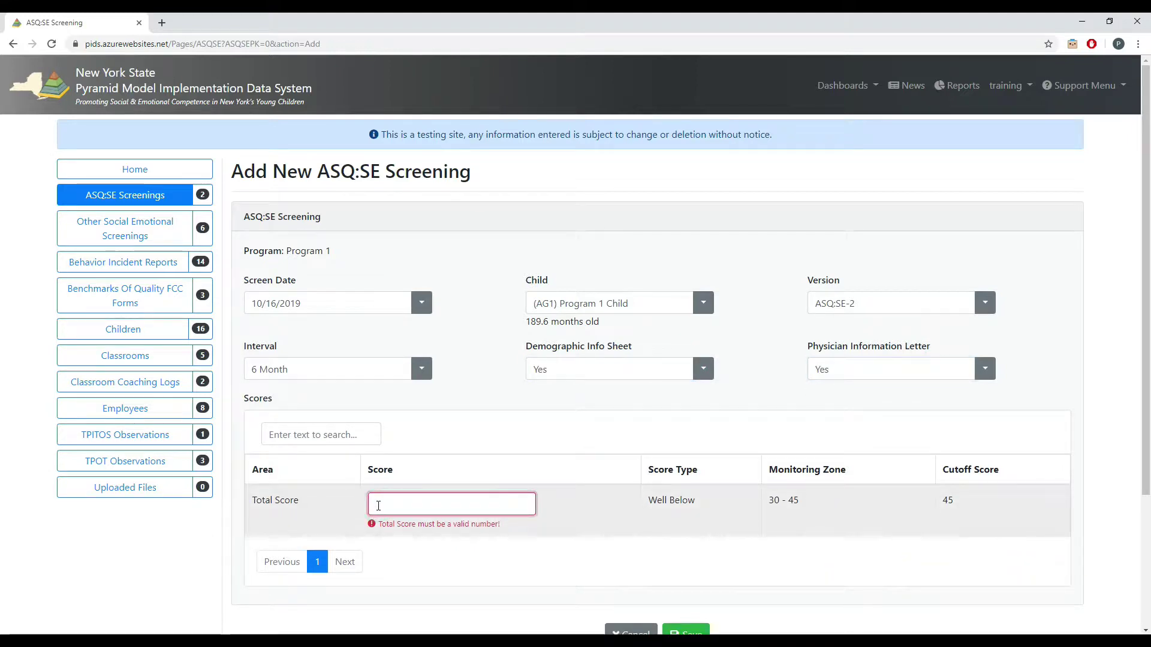
text(34)
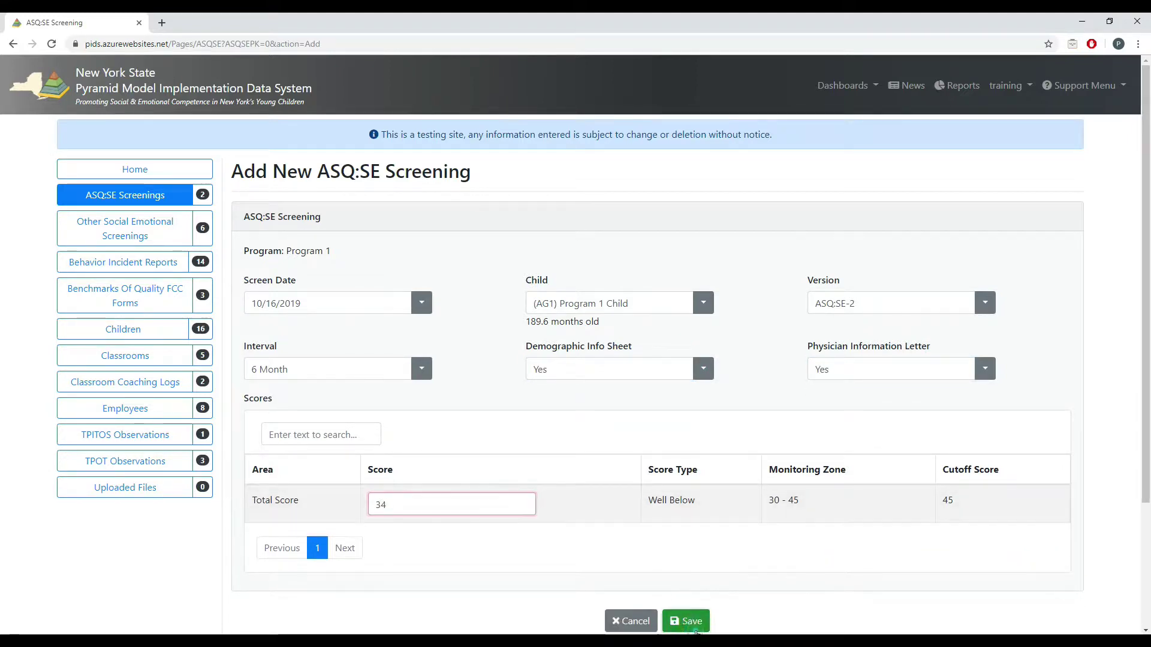
click(689, 630)
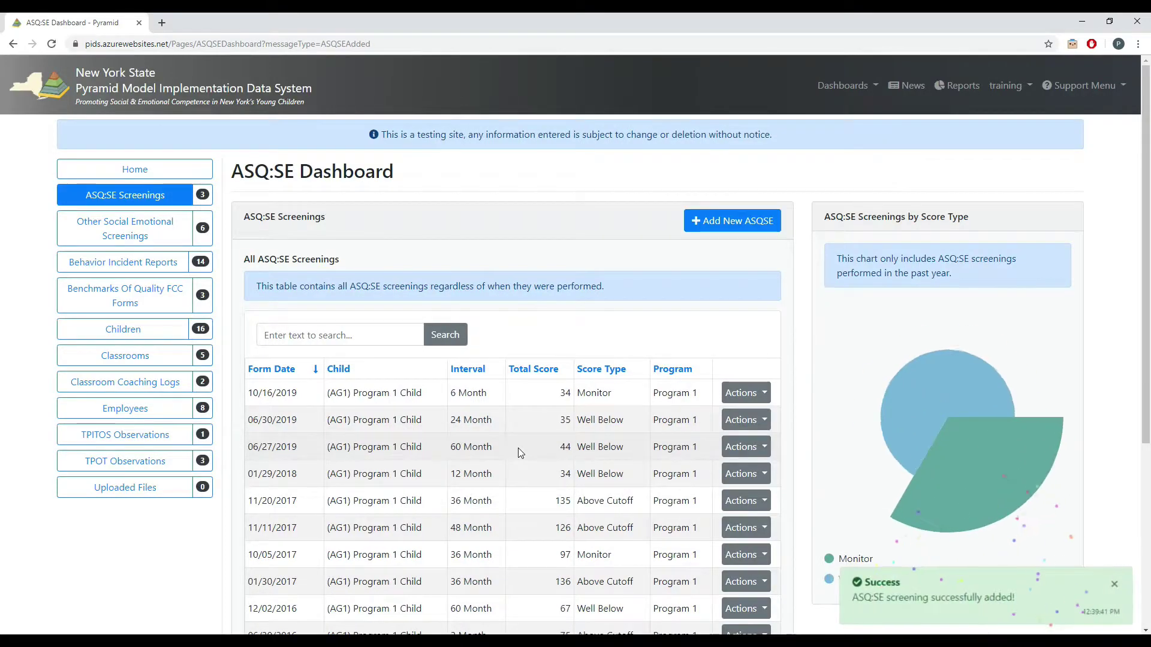
- Start a new ASQ:SE screening and check whether Child and Interval can be filled in before the other fields
click(745, 395)
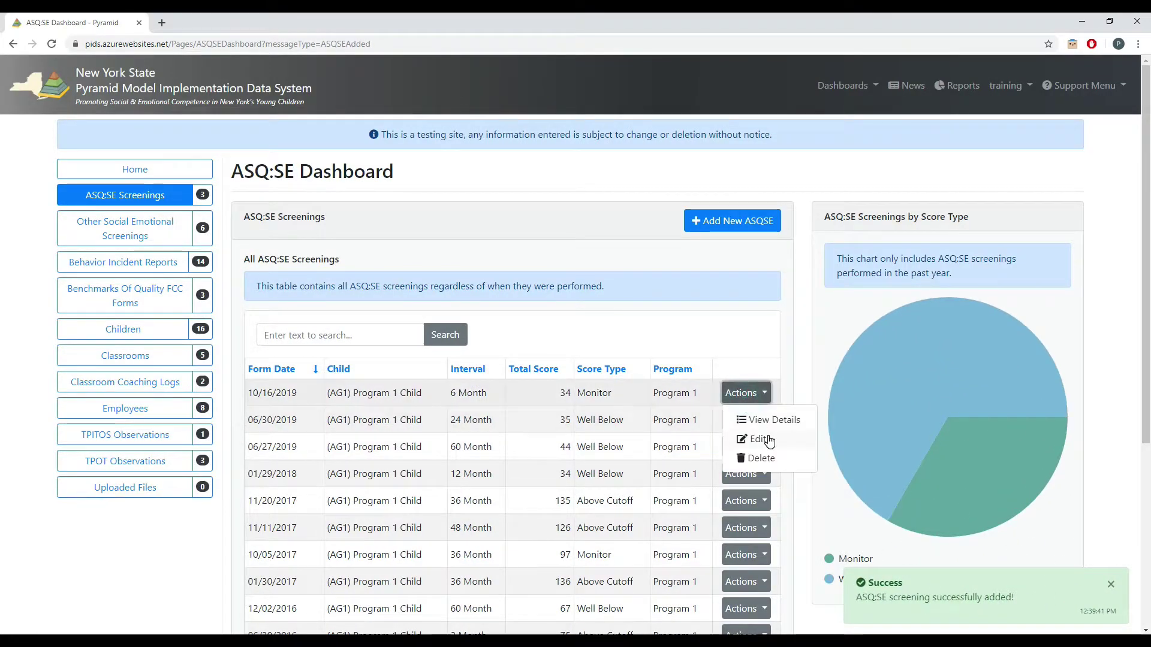
click(704, 221)
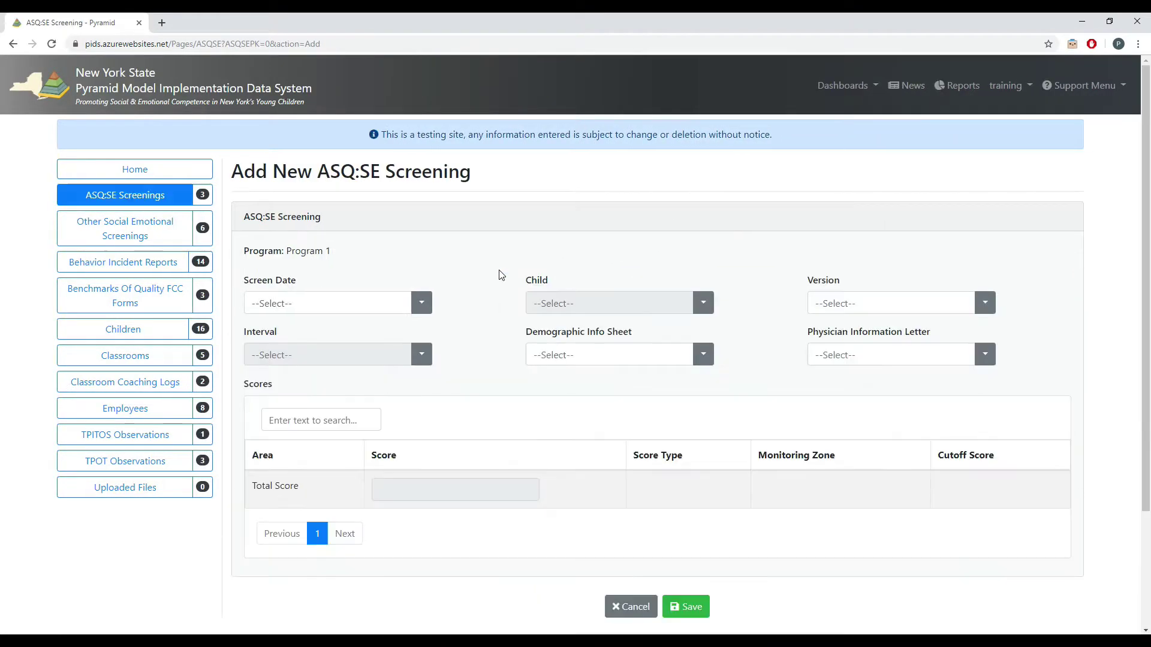
click(549, 303)
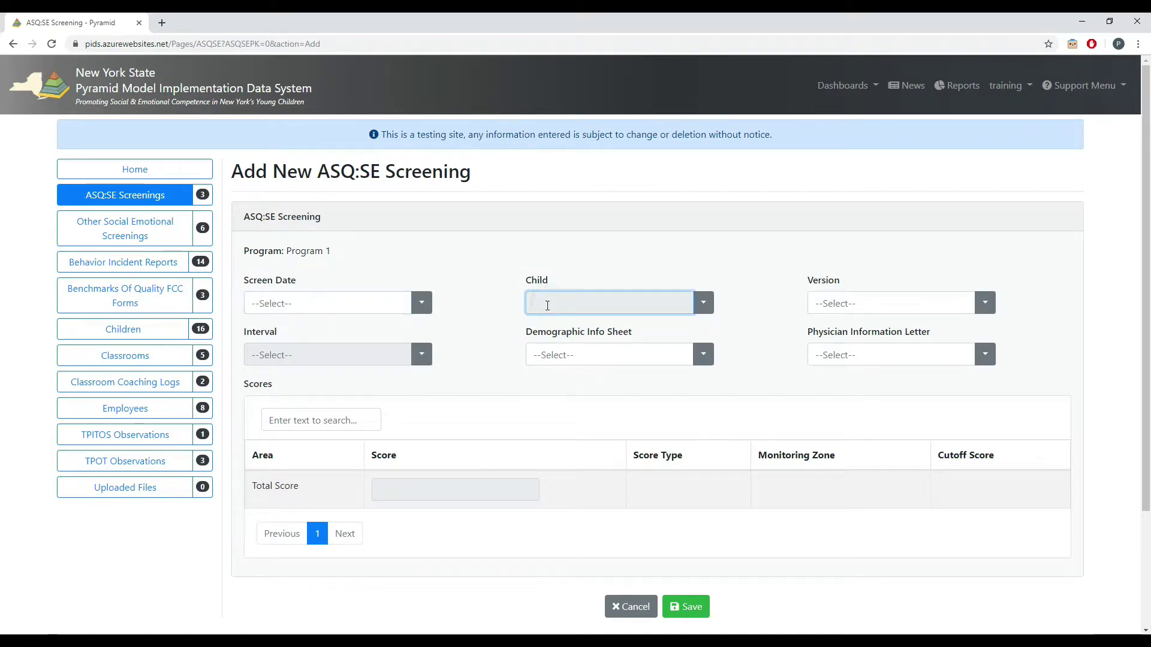
click(349, 347)
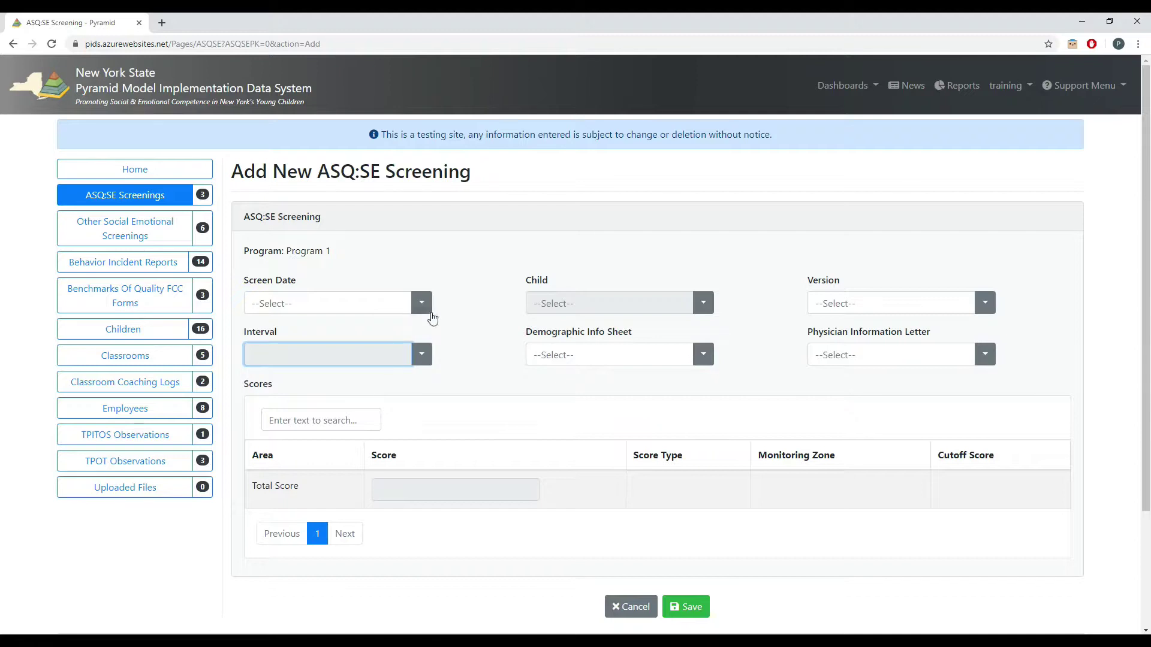
click(465, 318)
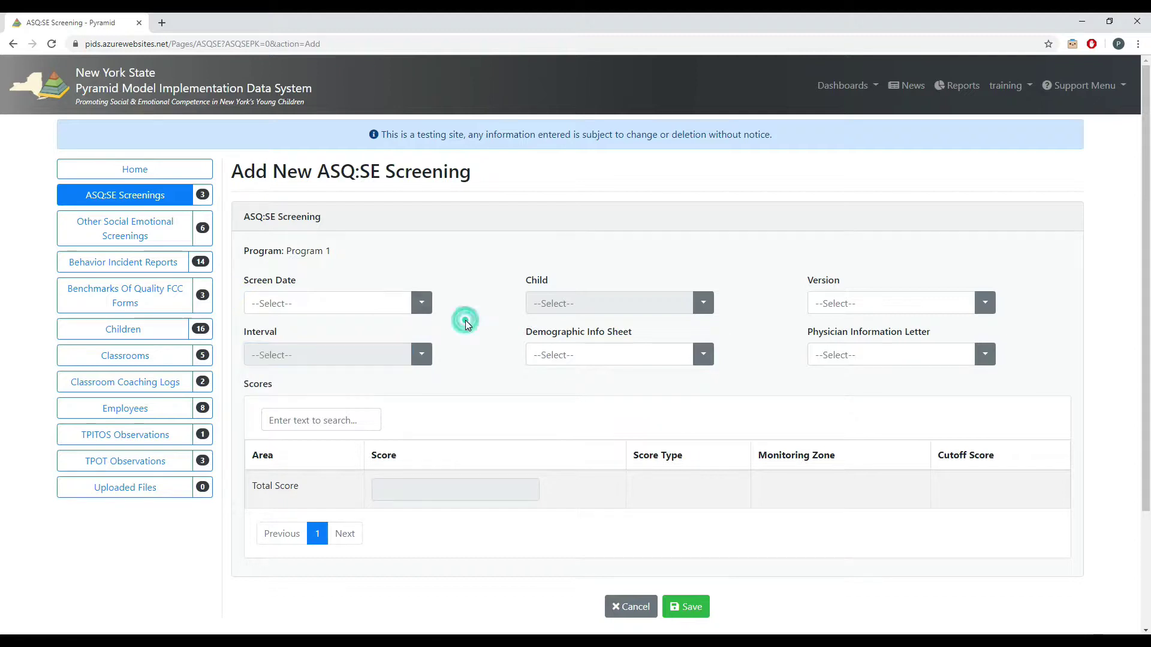
- Set the screen date to 10/23/2019, the child to (AG1) Program 1 Child and the version to ASQ:SE-2
click(422, 306)
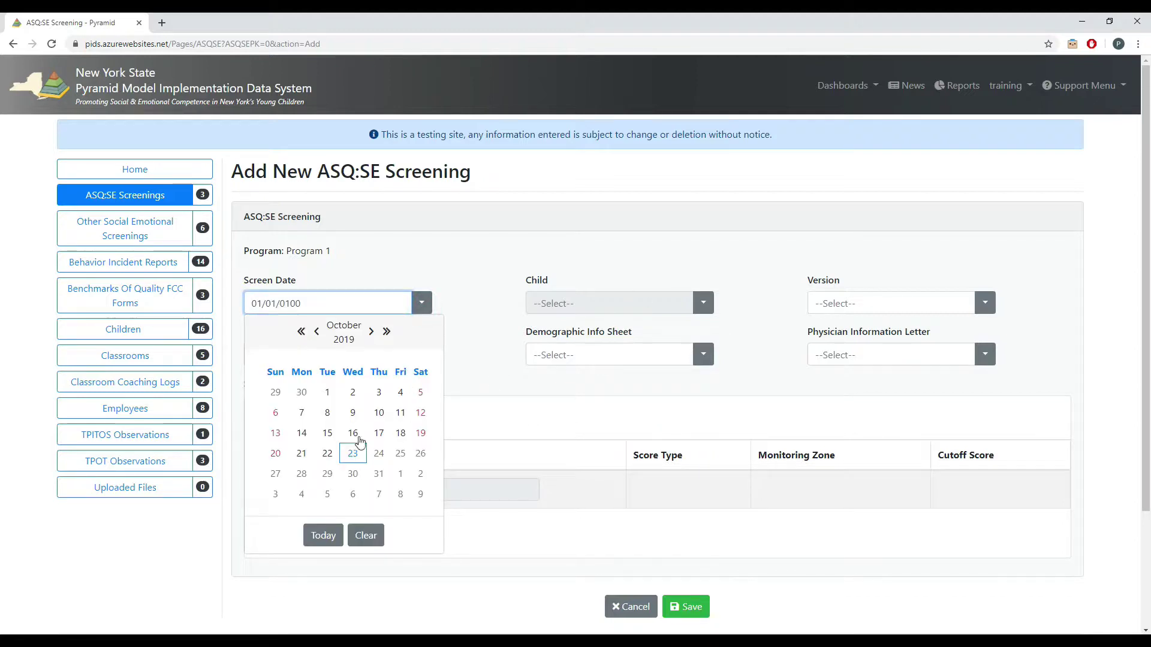
click(357, 458)
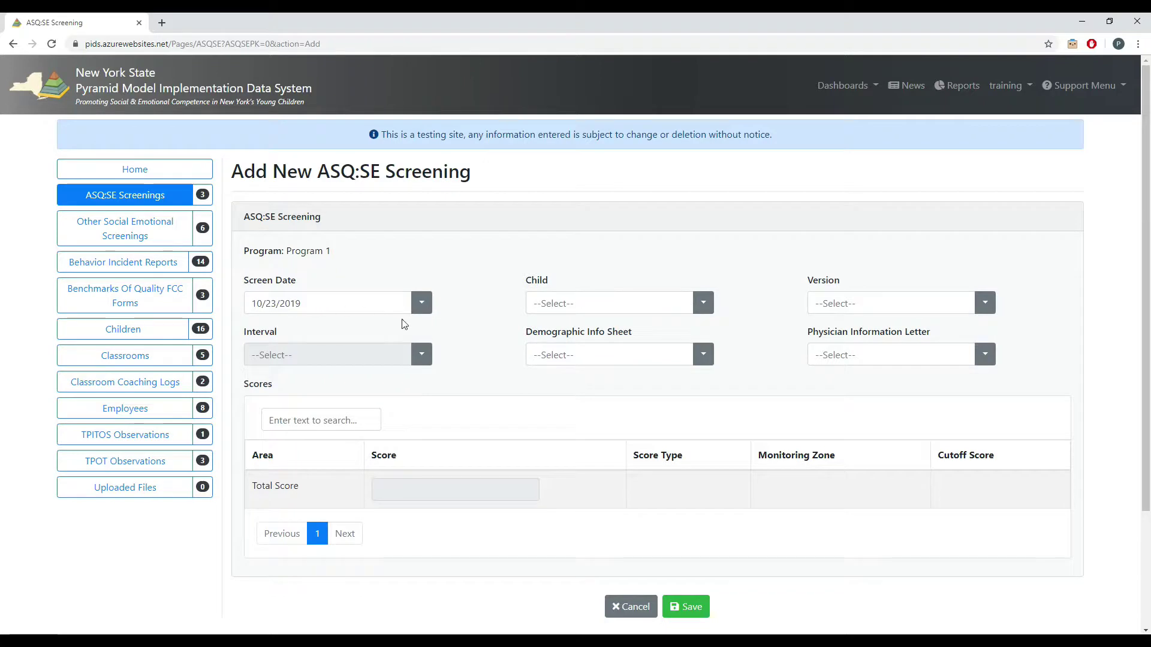
click(702, 304)
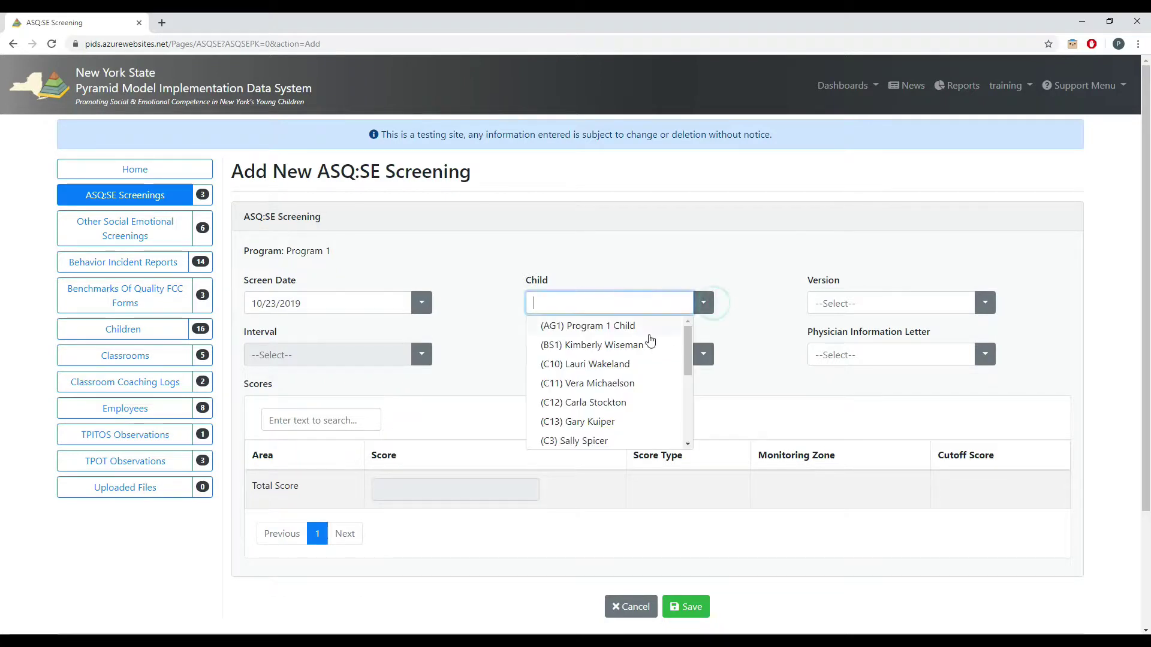
click(618, 328)
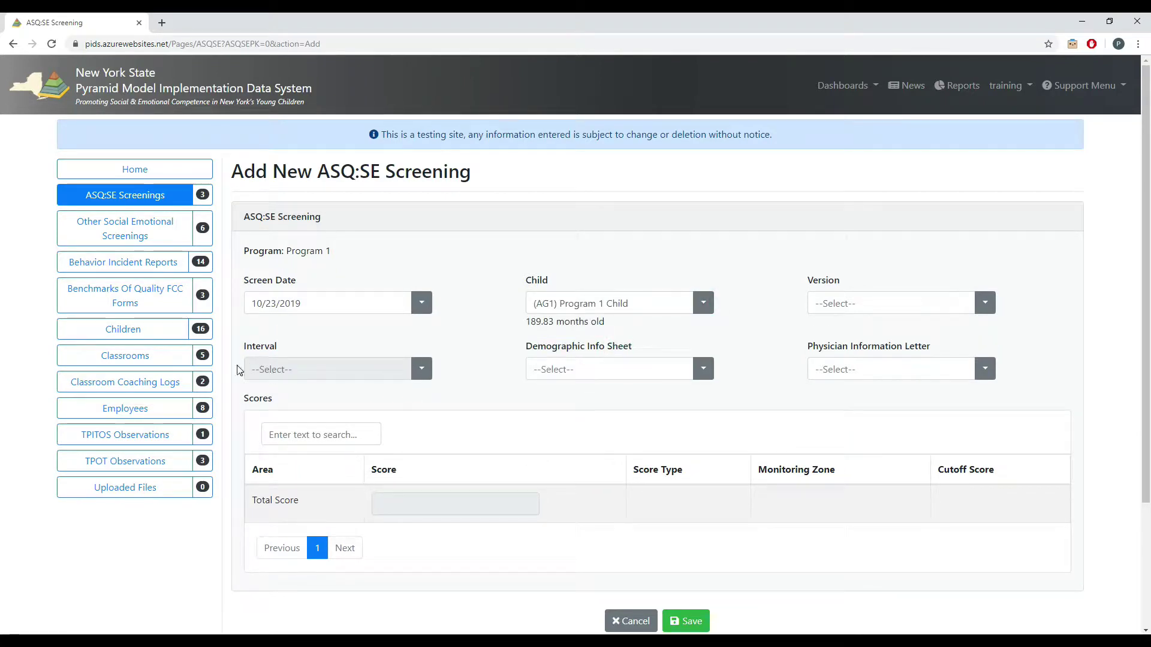
click(984, 302)
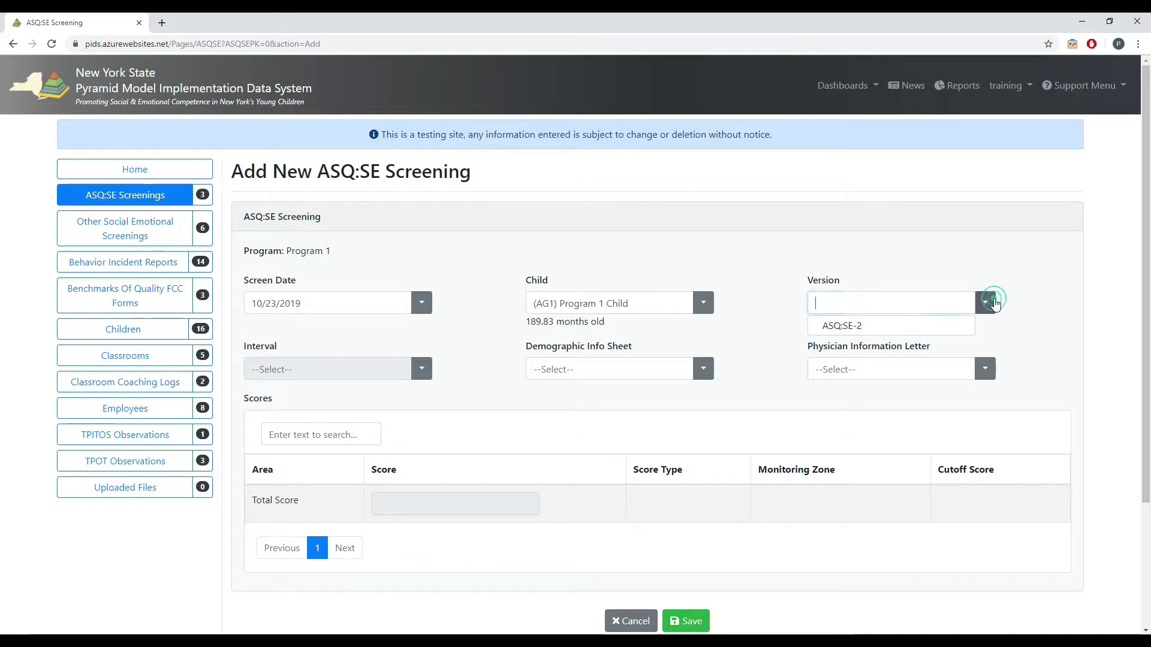
click(871, 329)
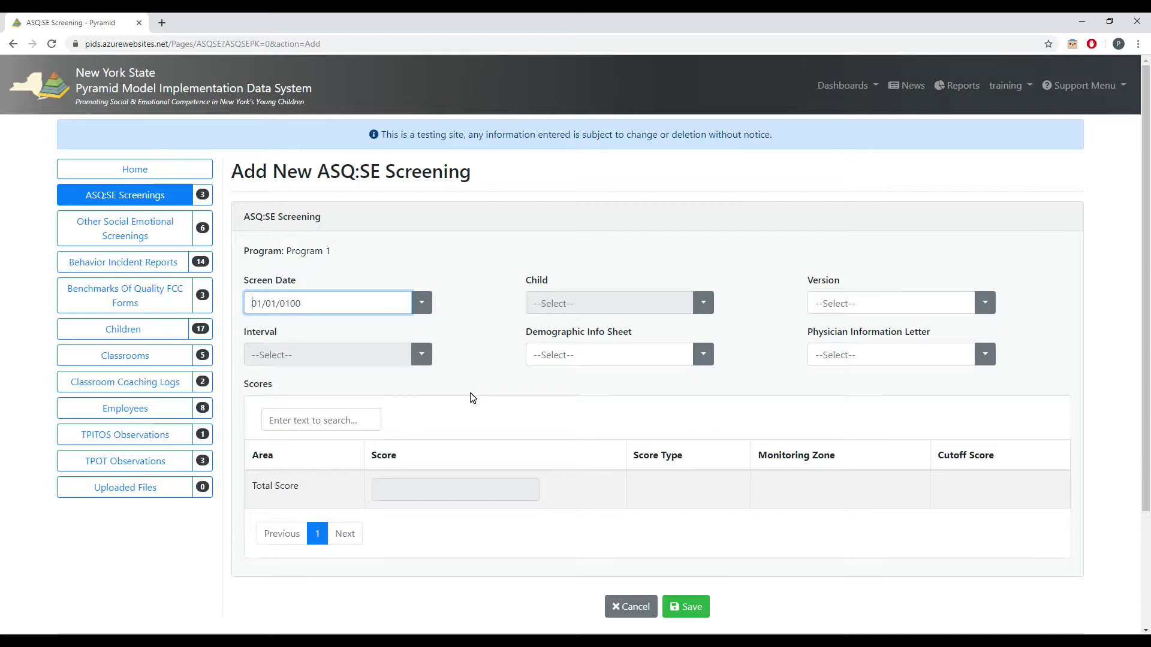
- Start a new child record in the Children dashboard and enter the child's first and last name
click(145, 330)
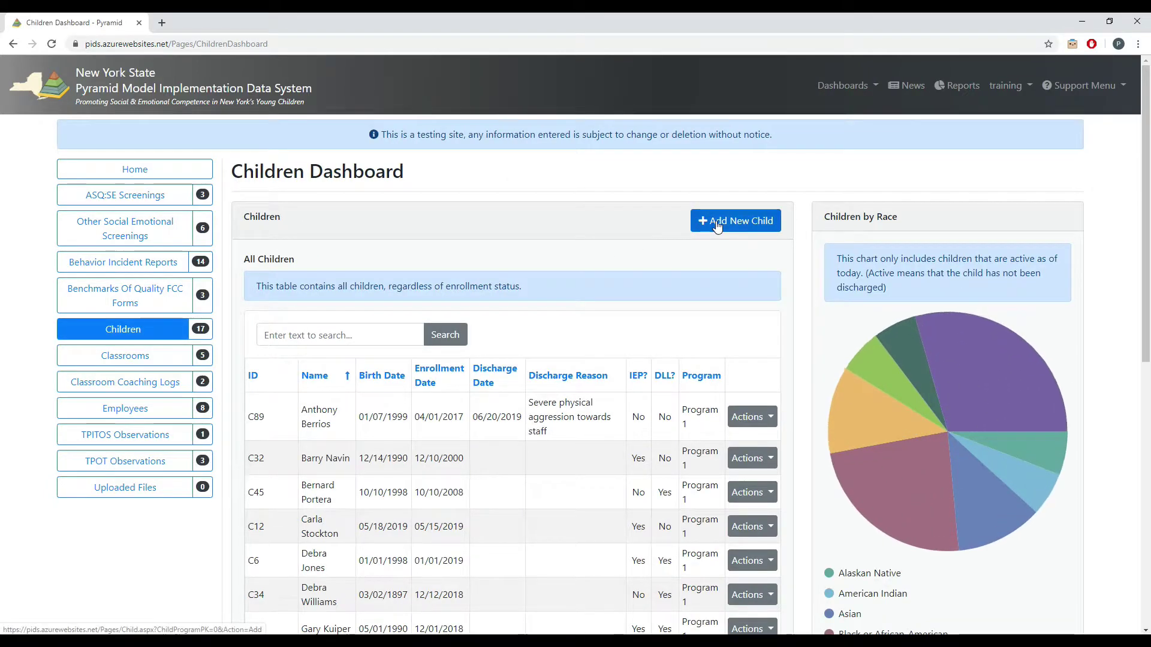
click(746, 221)
click(327, 302)
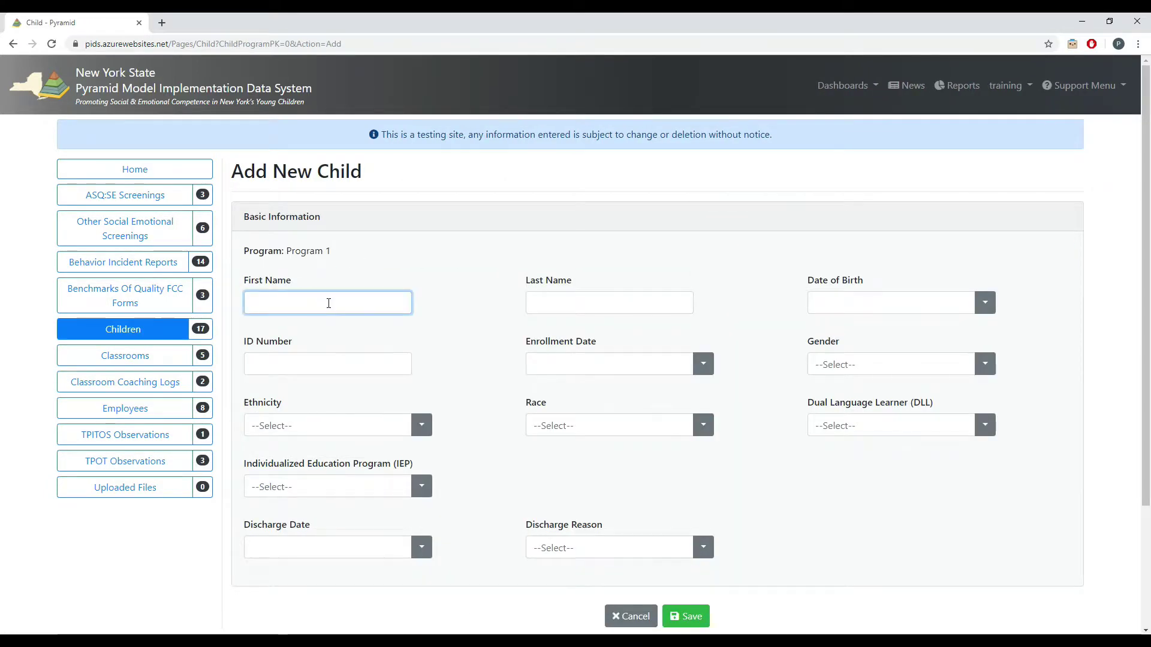
text(Testing)
key(Tab)
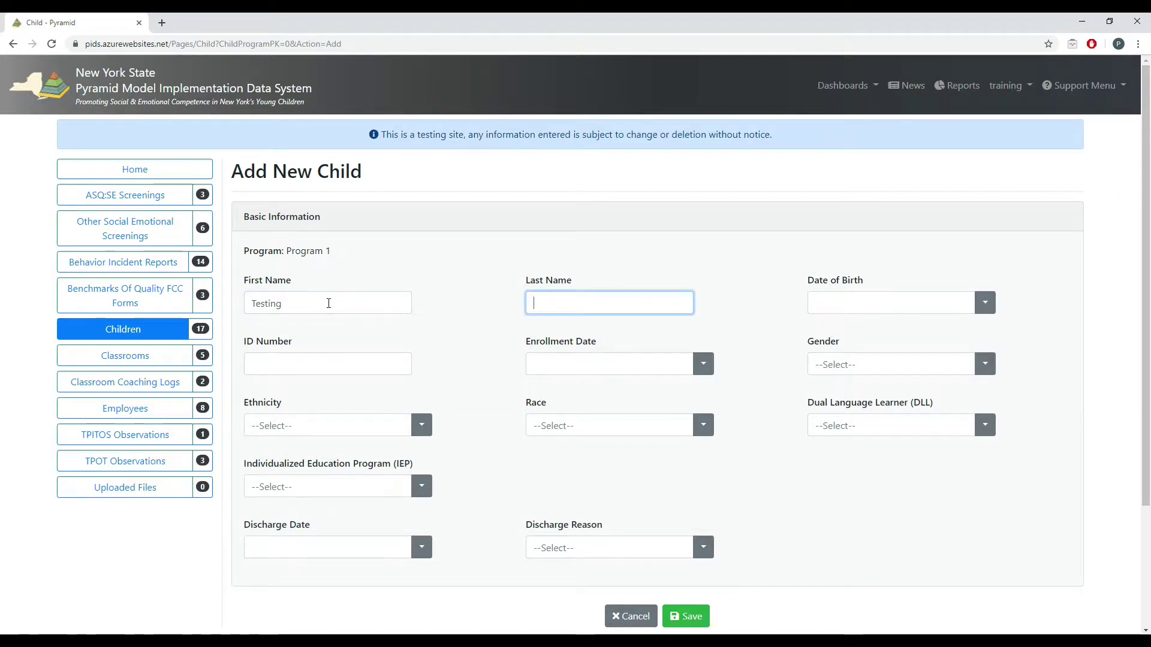
text(CHild)
key(Tab)
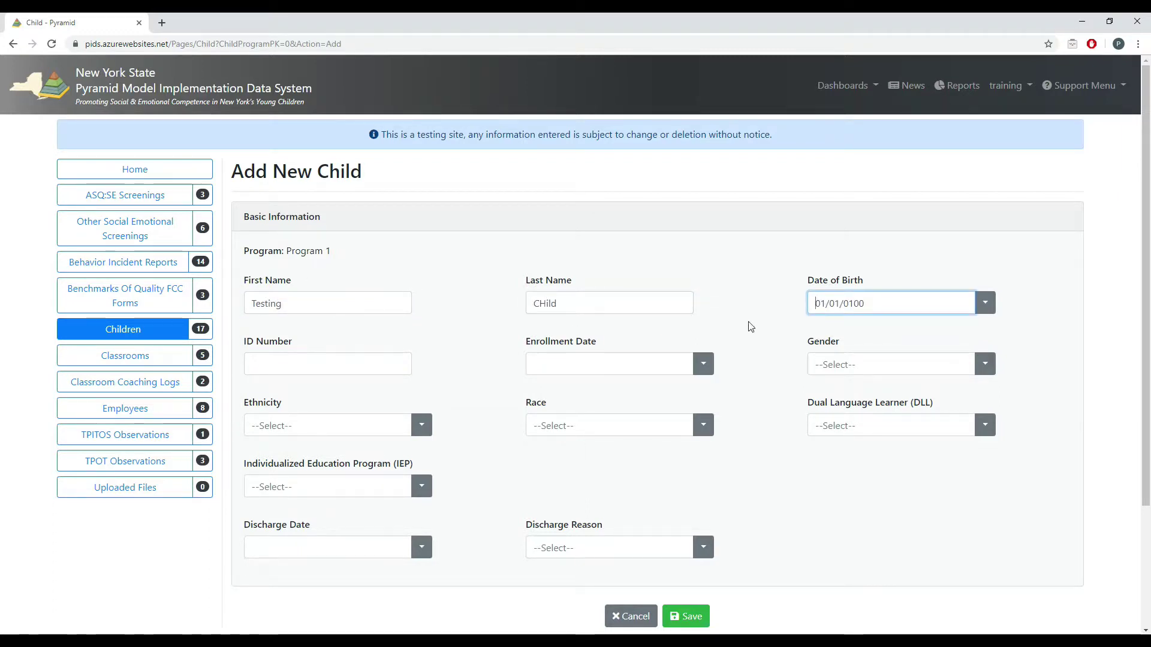
click(549, 302)
double_click(549, 303)
text(Child)
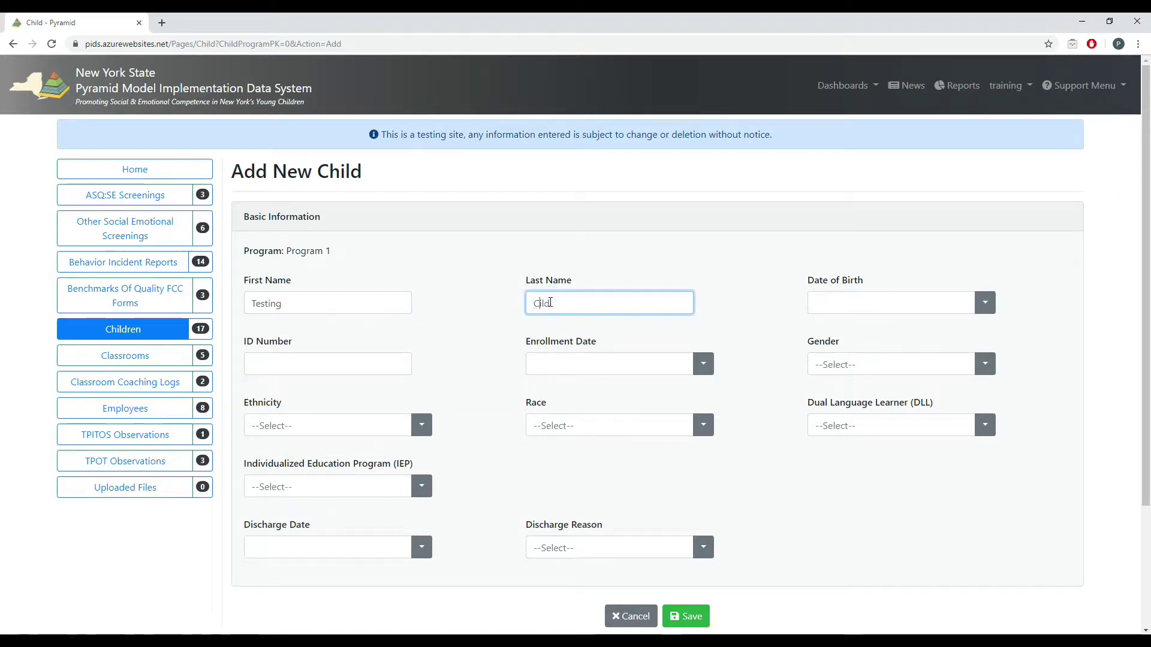
- Enter the child's date of birth and ID number, and set the enrollment date to 01/01/2019
click(827, 306)
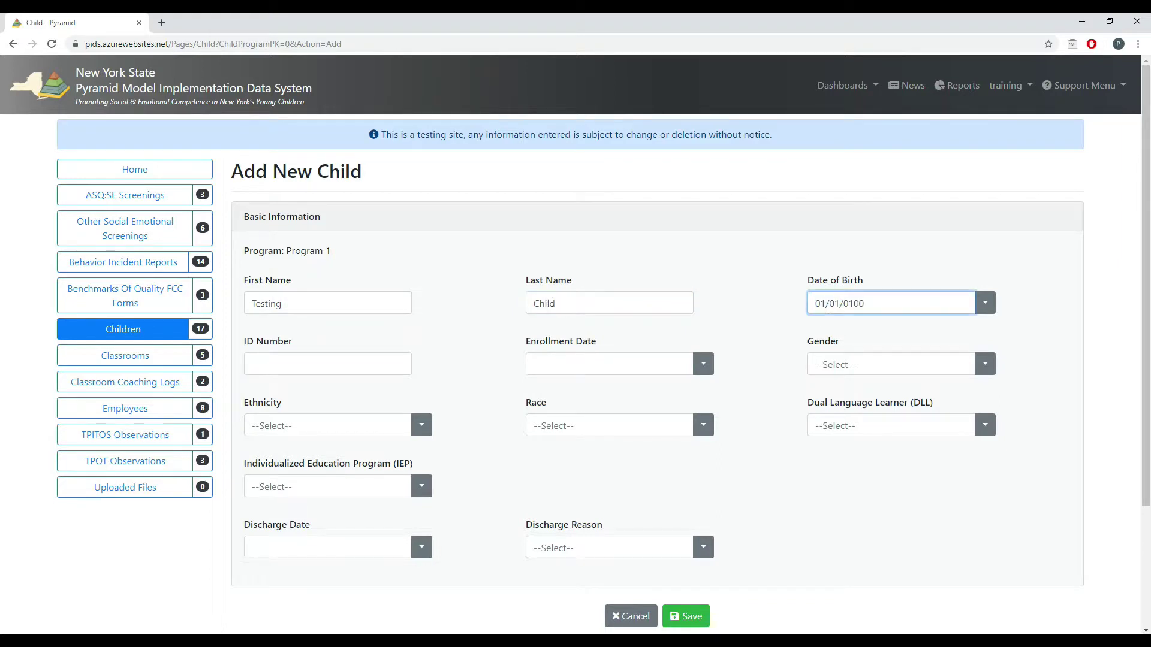
text(2000)
key(Tab)
text(CH)
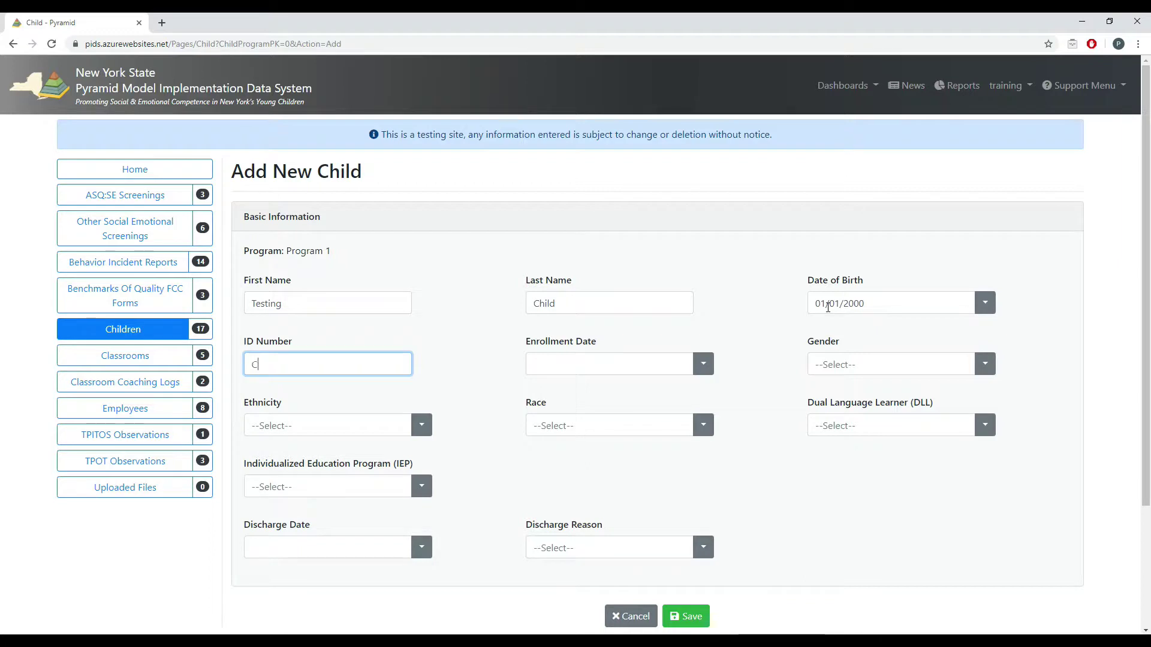
key(Tab)
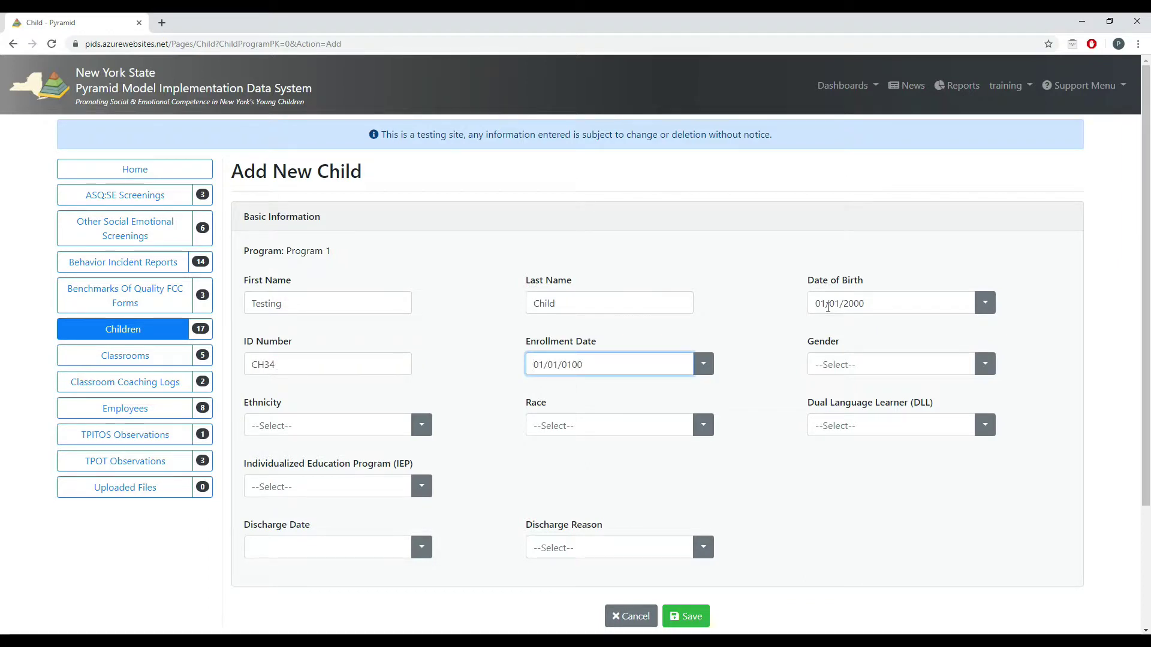
text(2019)
key(Tab)
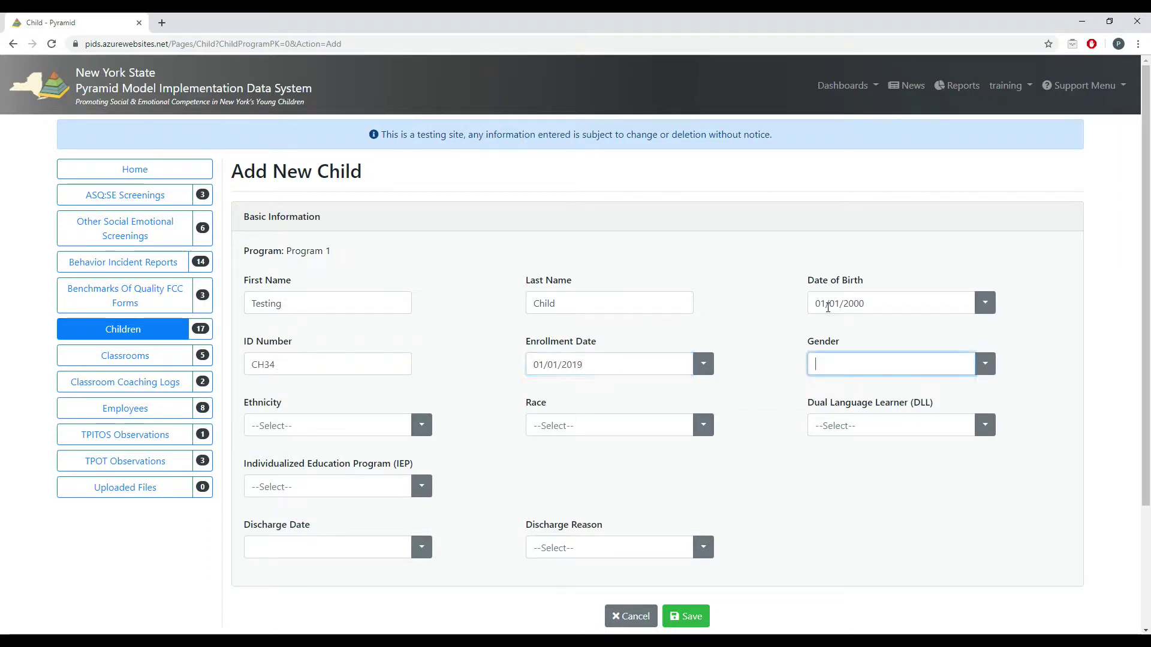
- Set the child's gender to Male and the ethnicity to Not Hispanic or Latino
text(m)
key(Down)
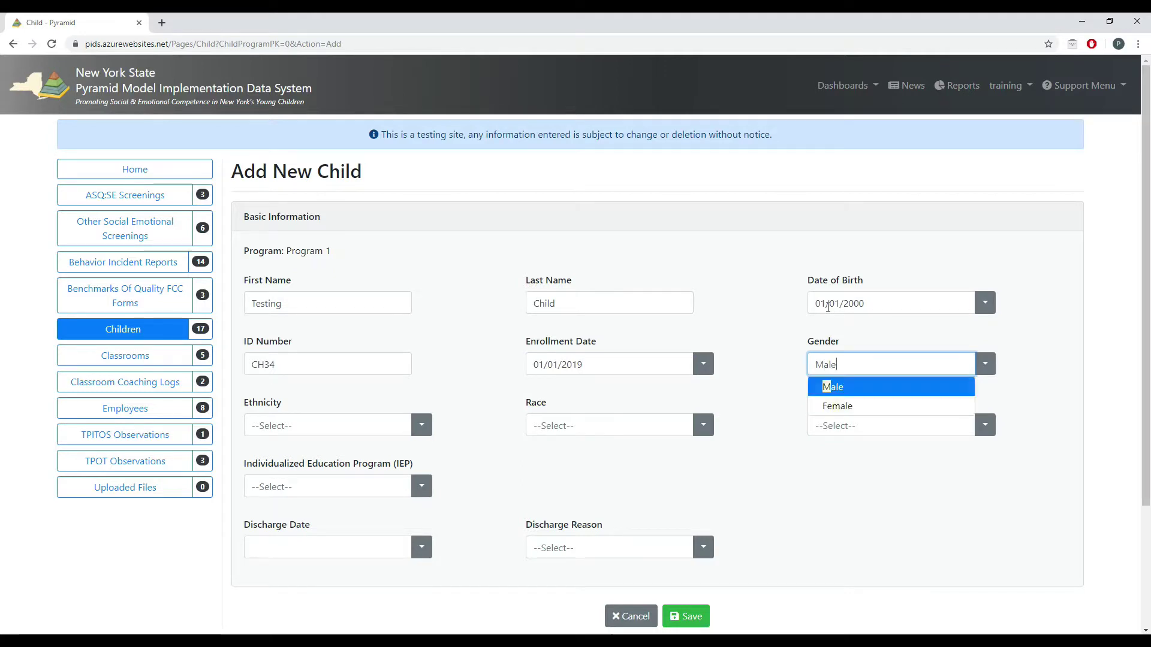
key(Return)
key(Tab)
text(no)
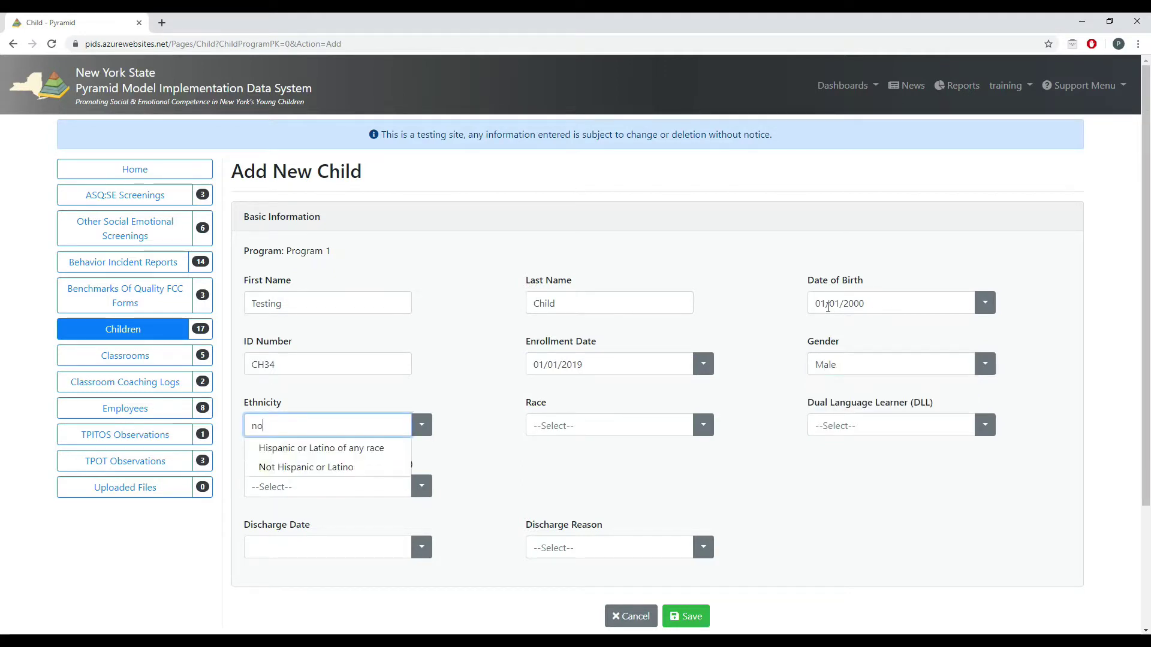
key(Down)
key(Return)
key(Tab)
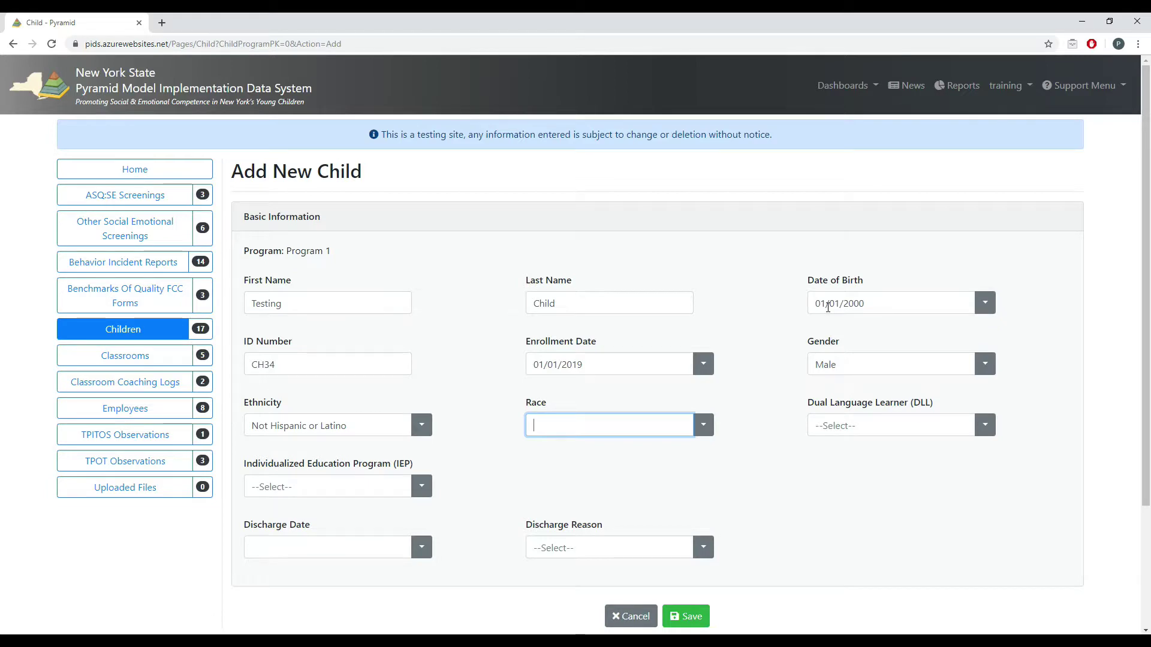
- Set the race to Asian, answer Yes for Dual Language Learner and IEP, and save the new child
click(704, 427)
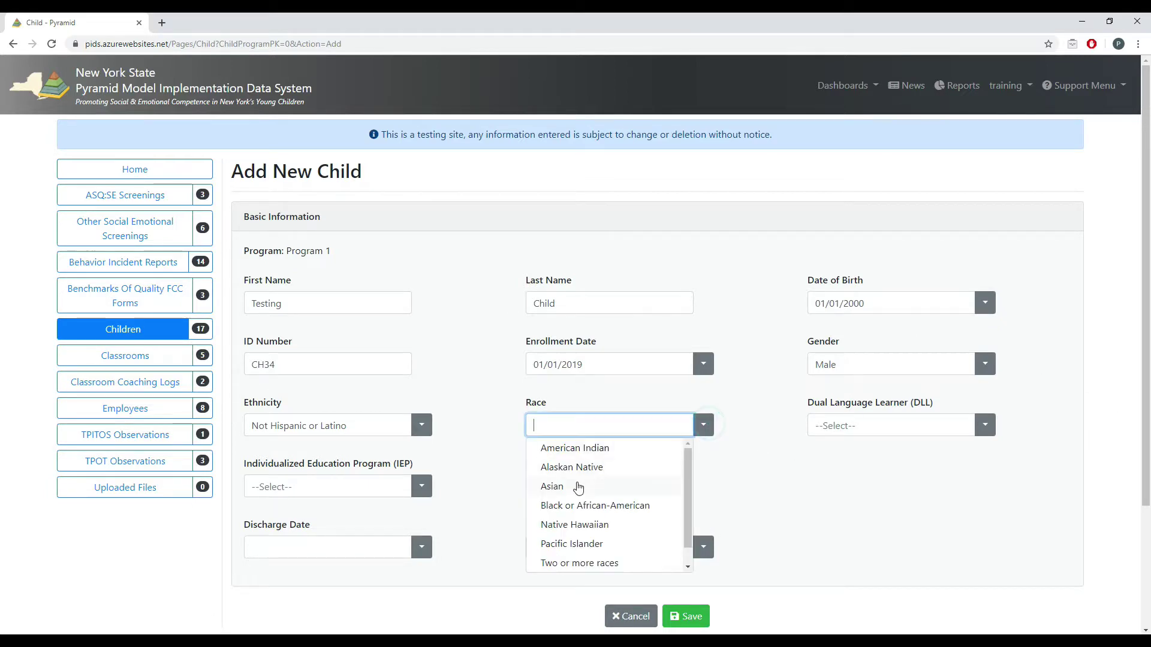
click(577, 495)
click(914, 420)
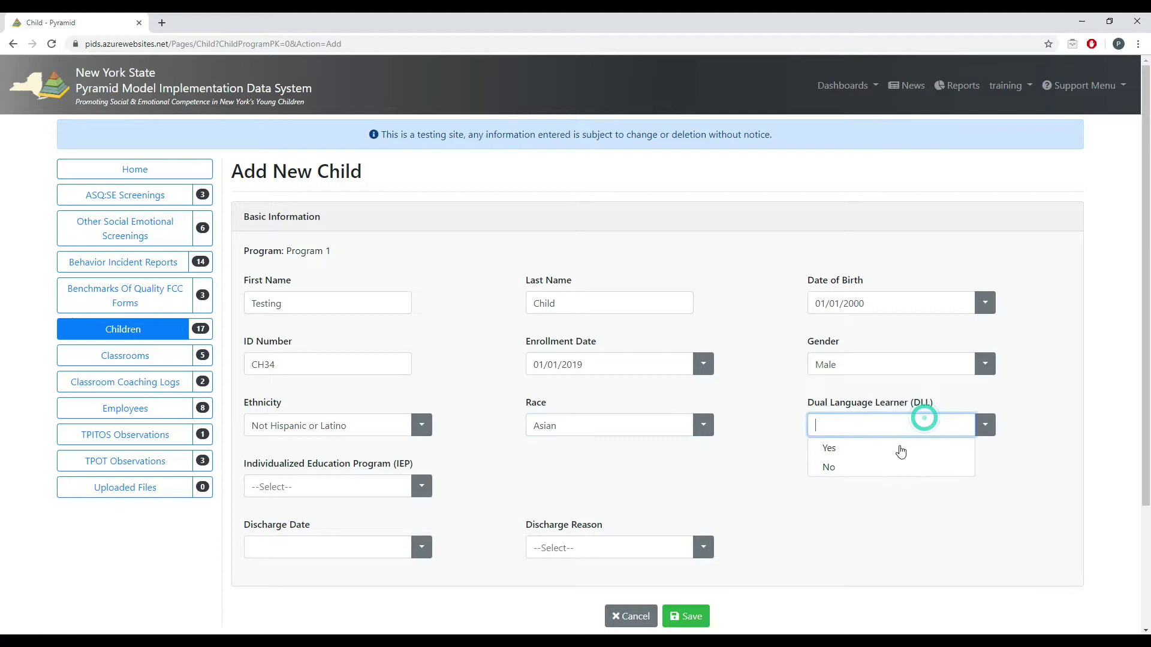
click(826, 445)
click(422, 487)
click(329, 508)
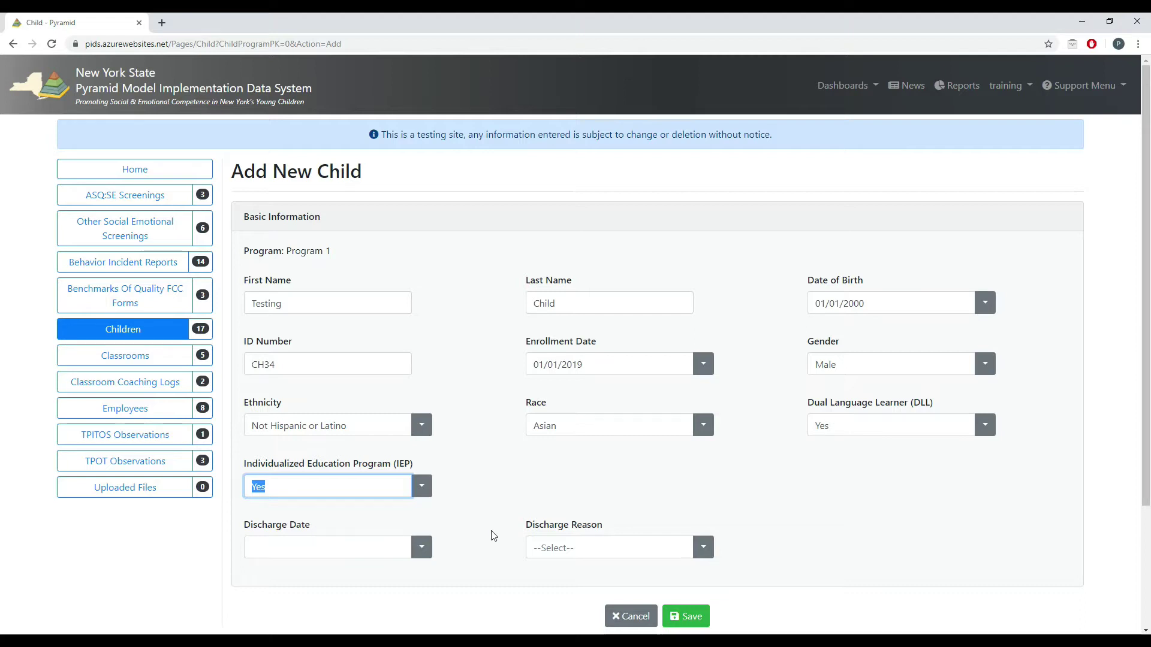
click(686, 617)
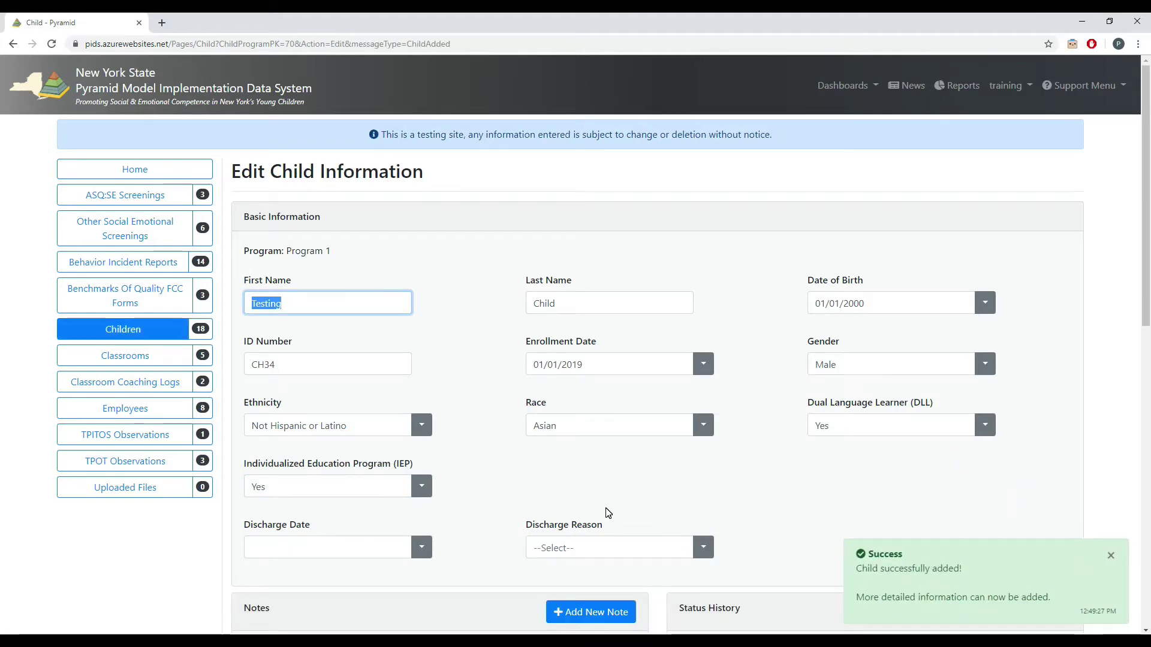
- Add and save a classroom assignment for the child with assign date 10/03/2019 and classroom (CL1) Classroom
scroll(609, 510, down, 2)
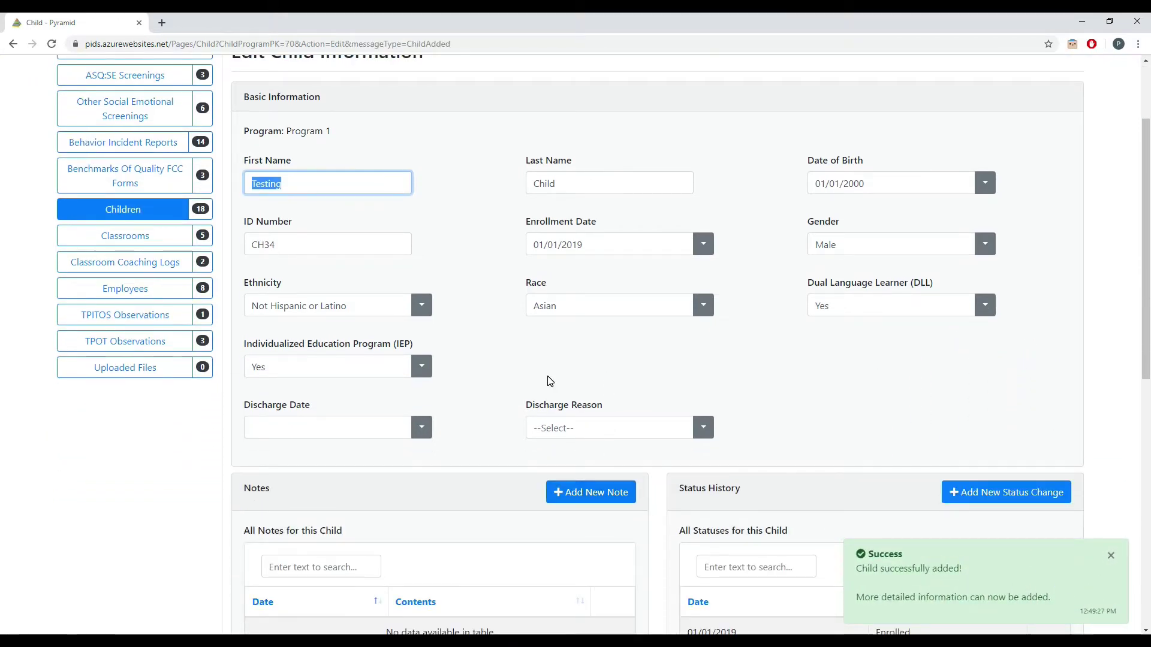
scroll(621, 330, down, 2)
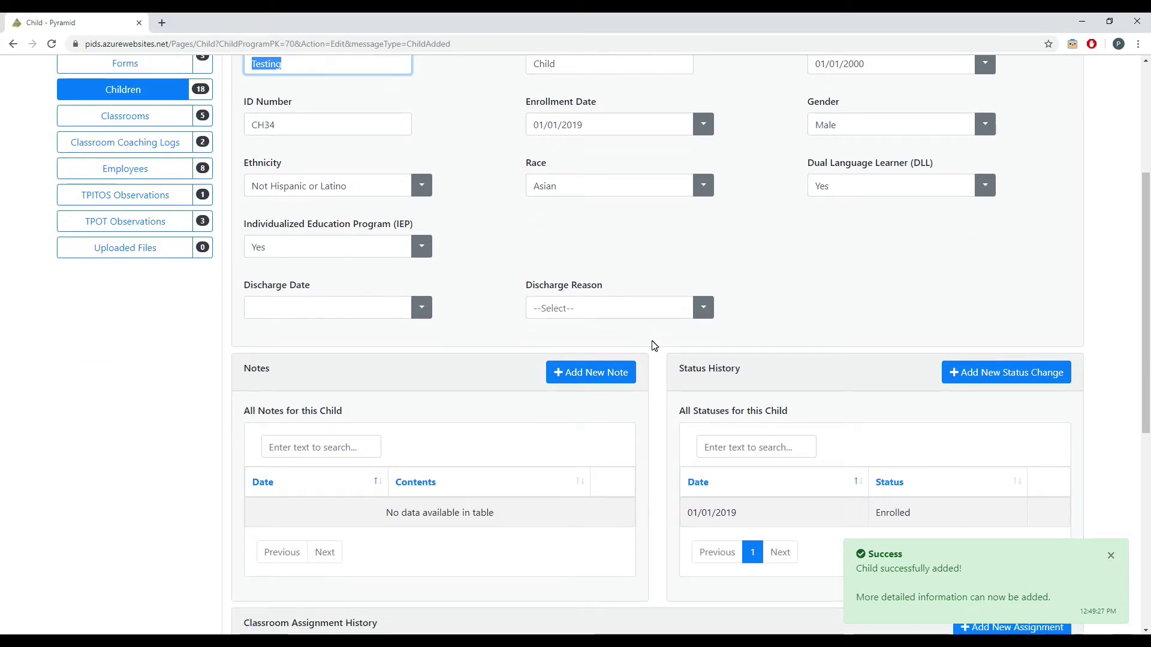
scroll(659, 341, down, 2)
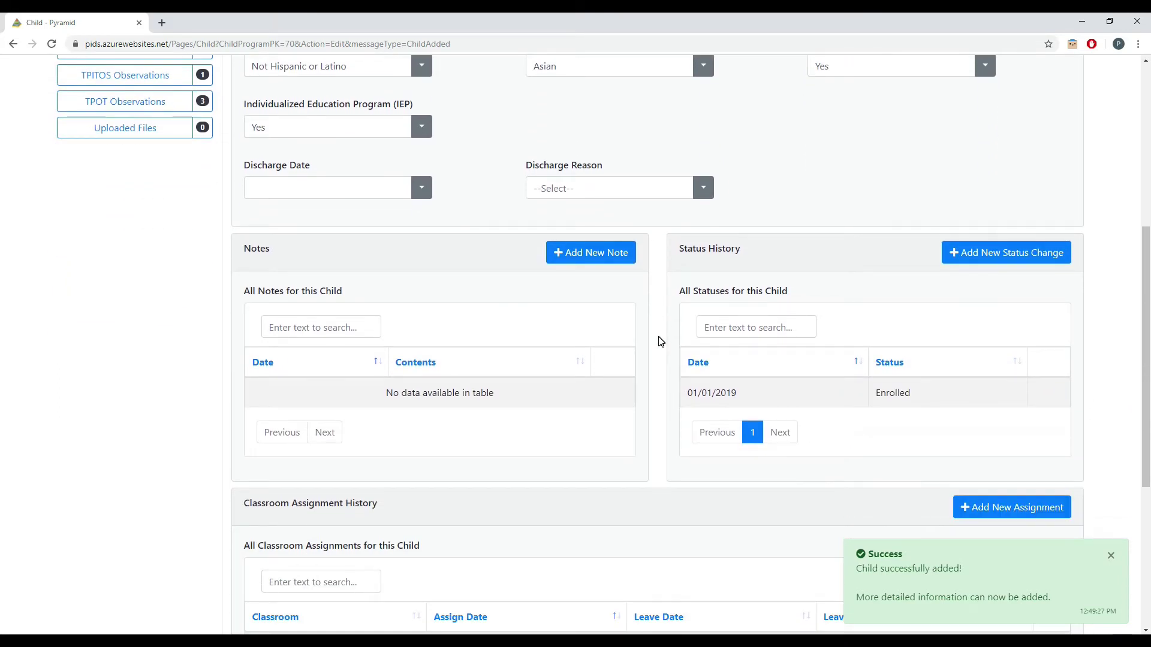
scroll(660, 341, down, 1)
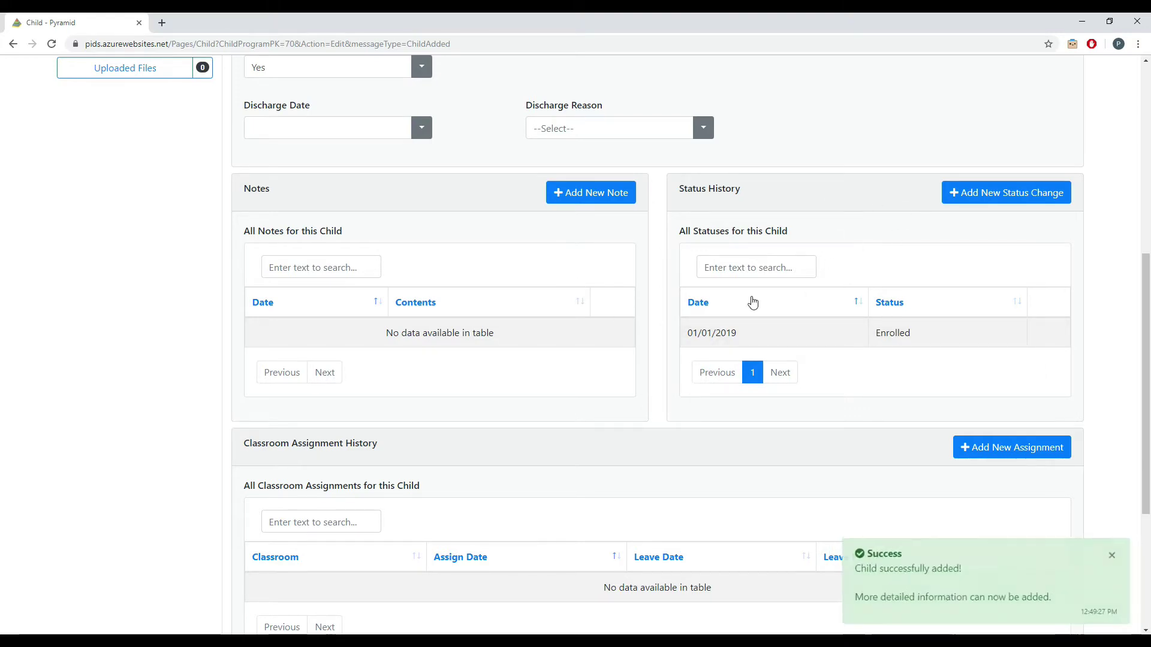
scroll(596, 352, down, 2)
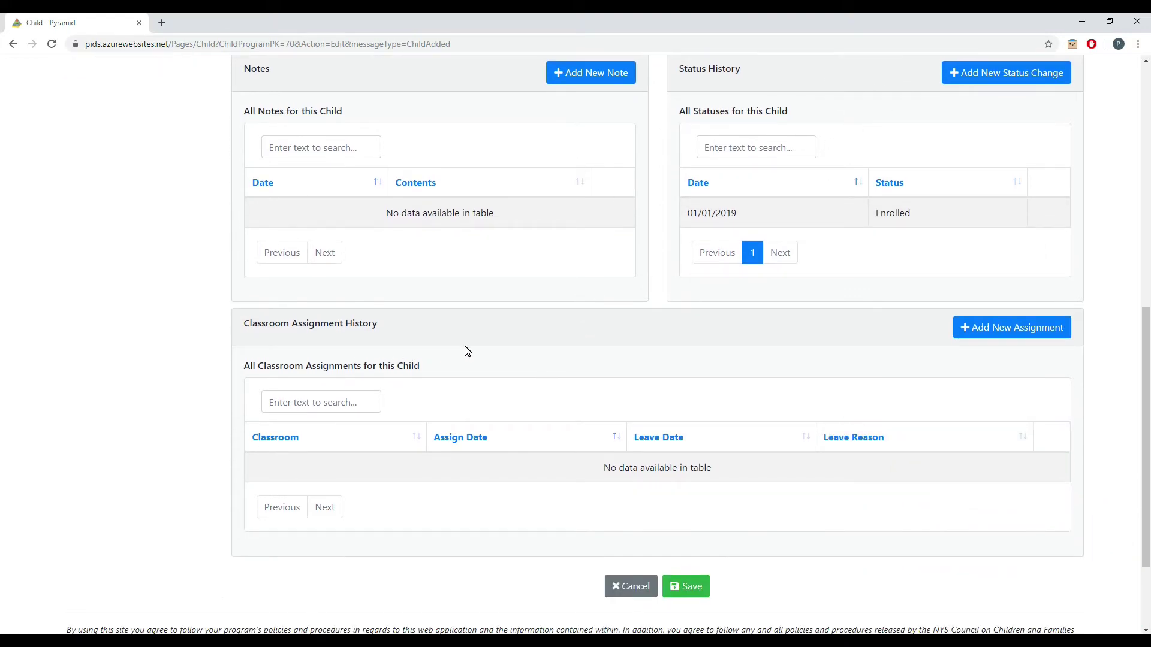
scroll(467, 351, up, 2)
click(963, 450)
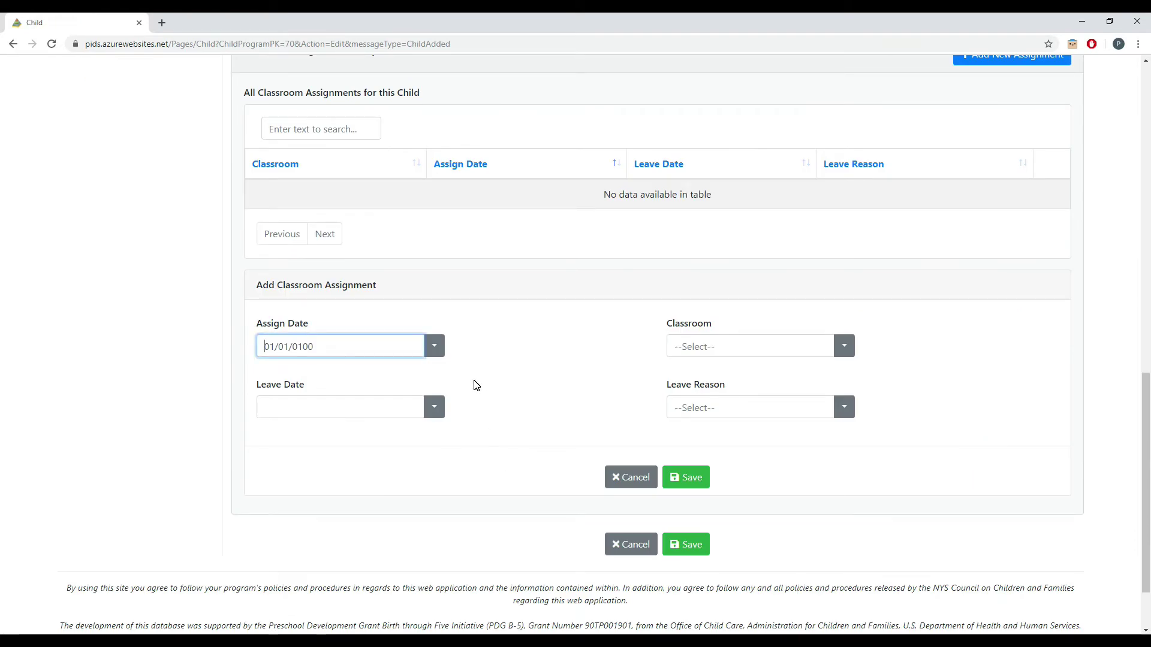
click(434, 350)
click(390, 438)
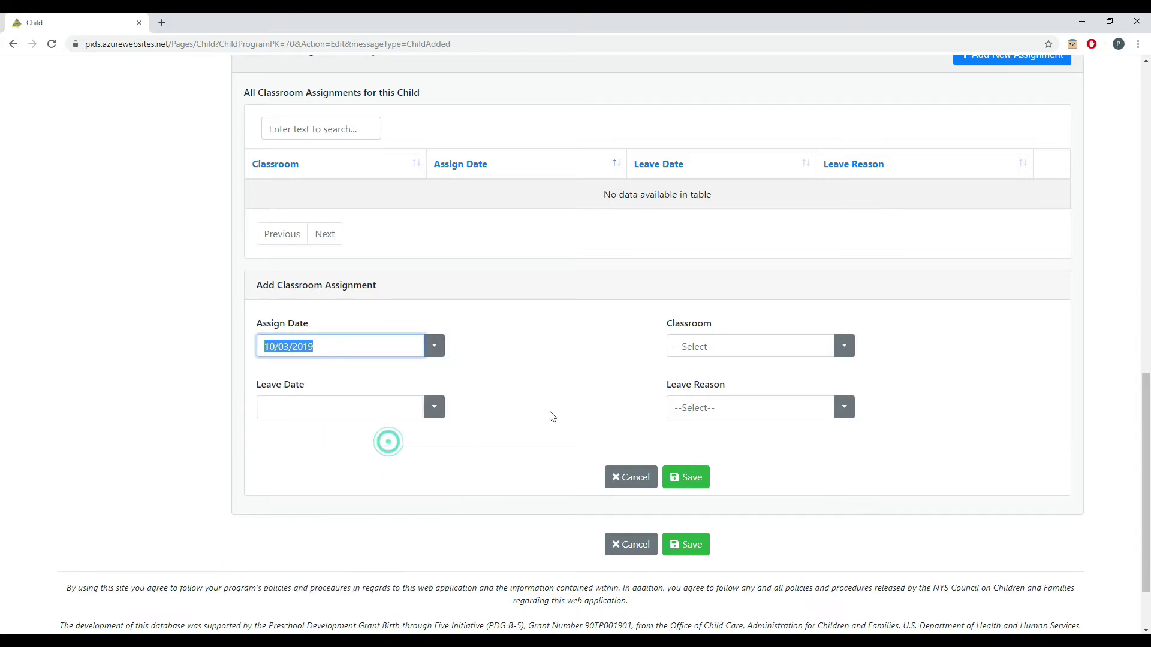
click(844, 348)
click(732, 375)
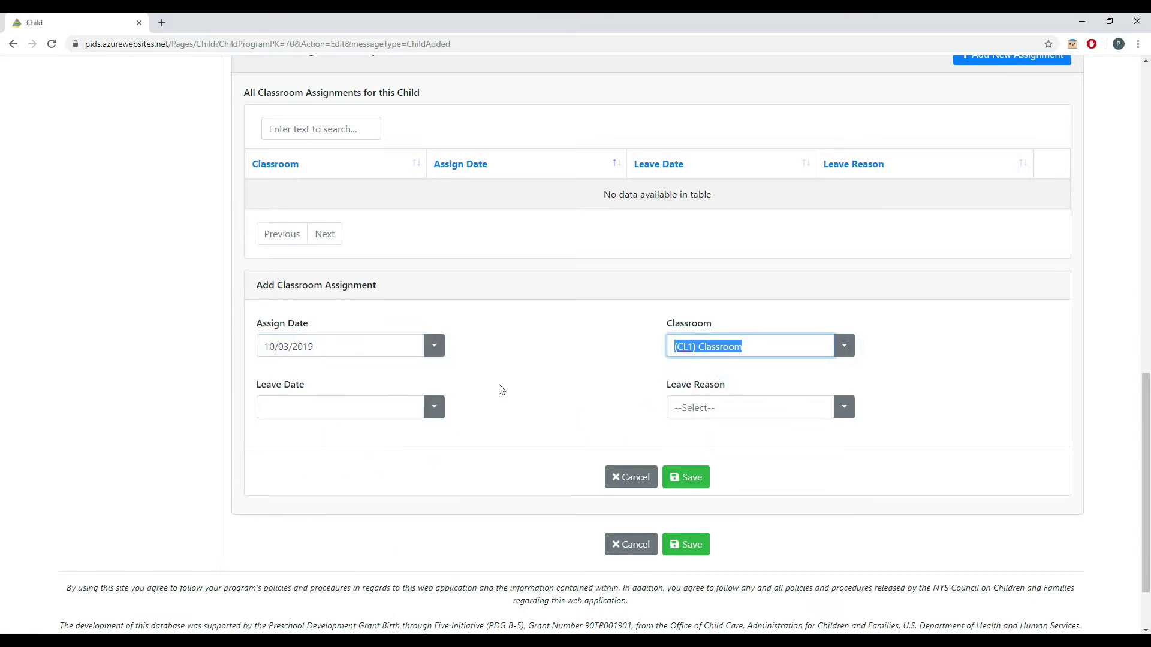
click(693, 478)
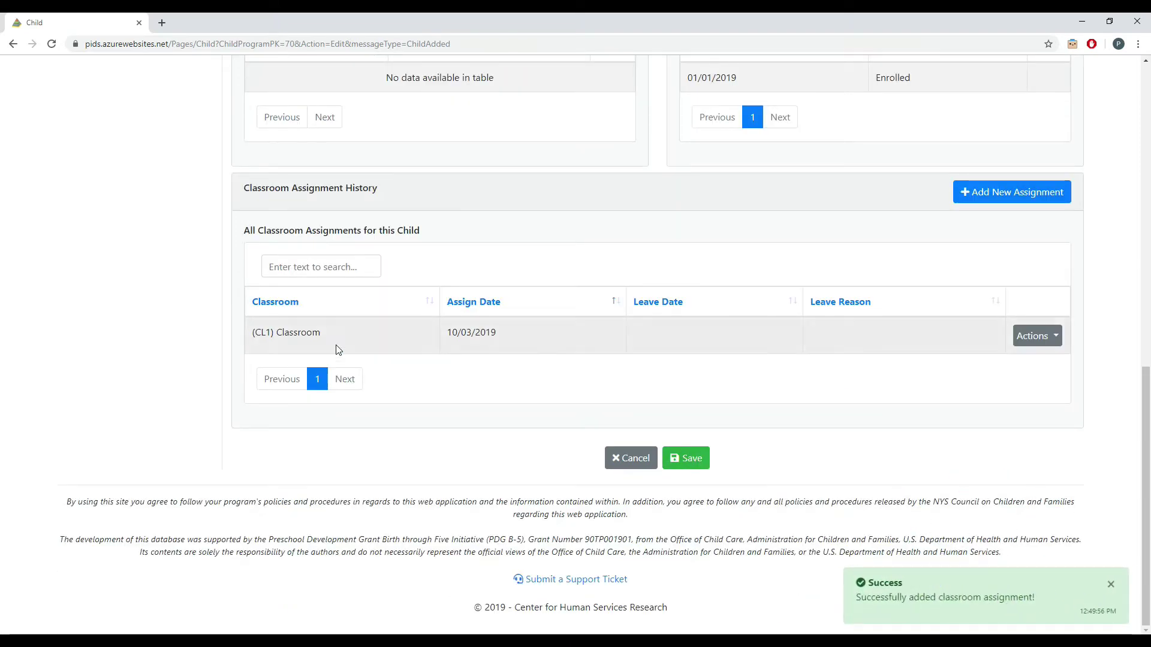
- Add and save a note for the child dated 10/23/2019 with the contents "Test"
scroll(534, 407, up, 4)
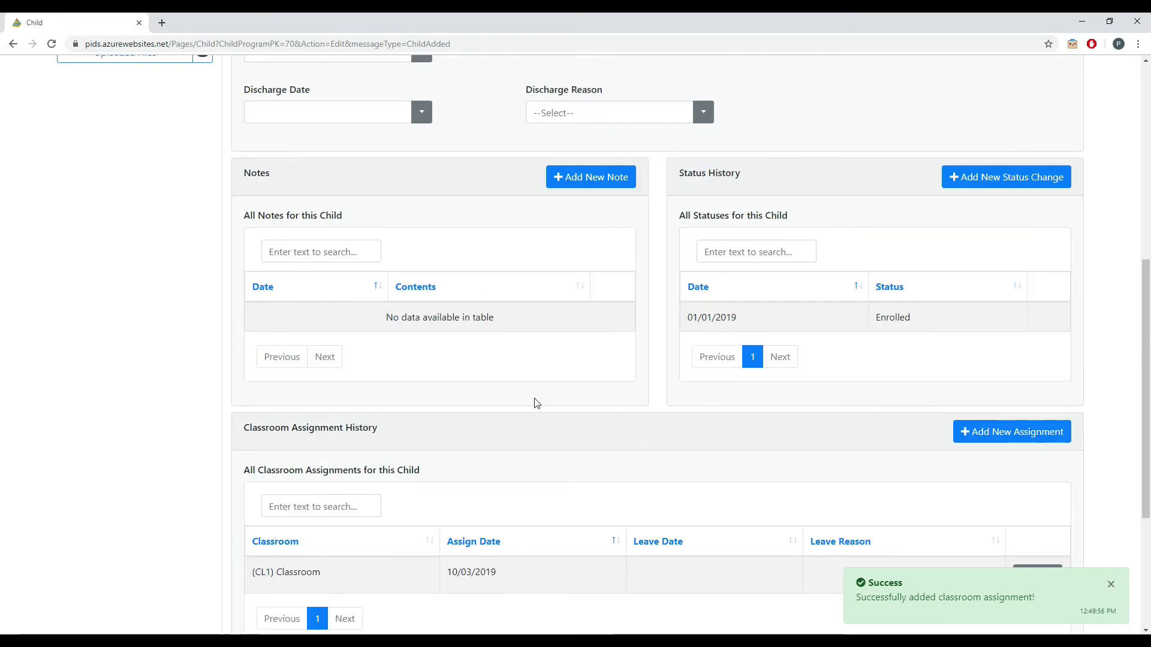
click(574, 180)
click(435, 470)
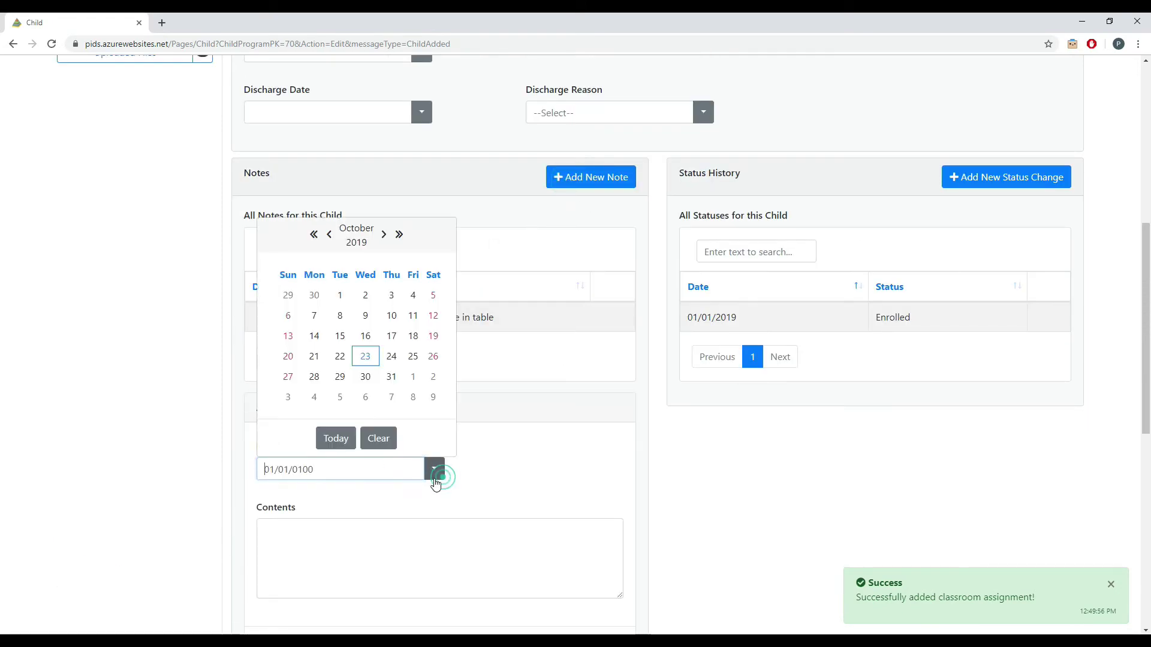
click(366, 356)
click(398, 545)
text(Tes)
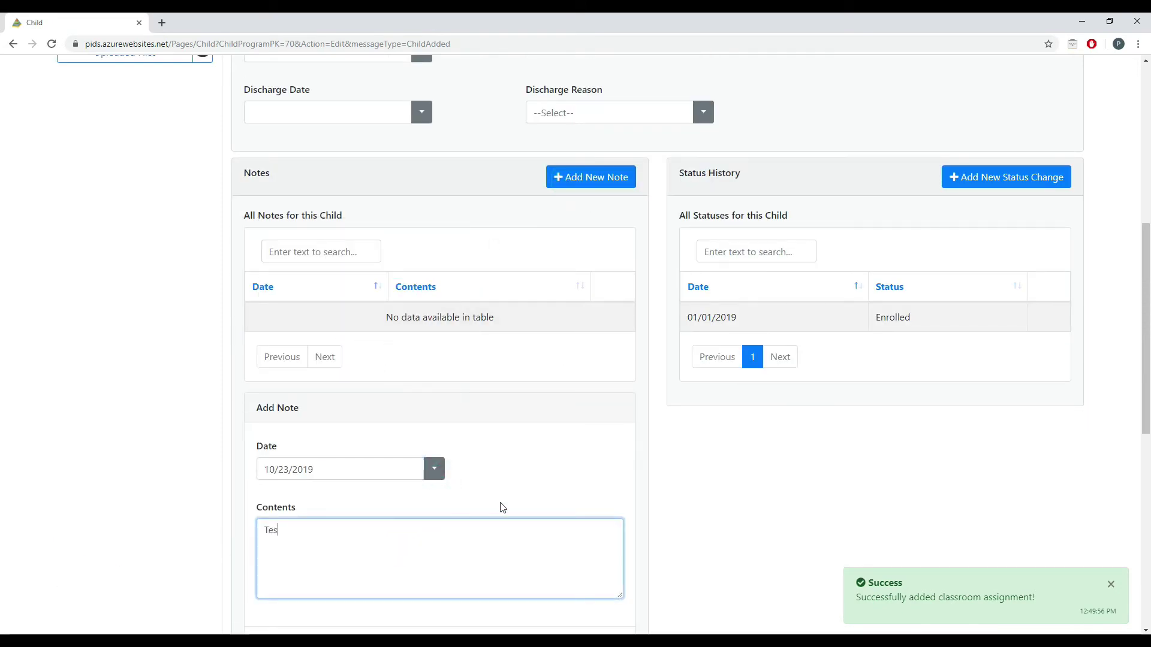
text(t)
scroll(451, 521, down, 2)
click(461, 535)
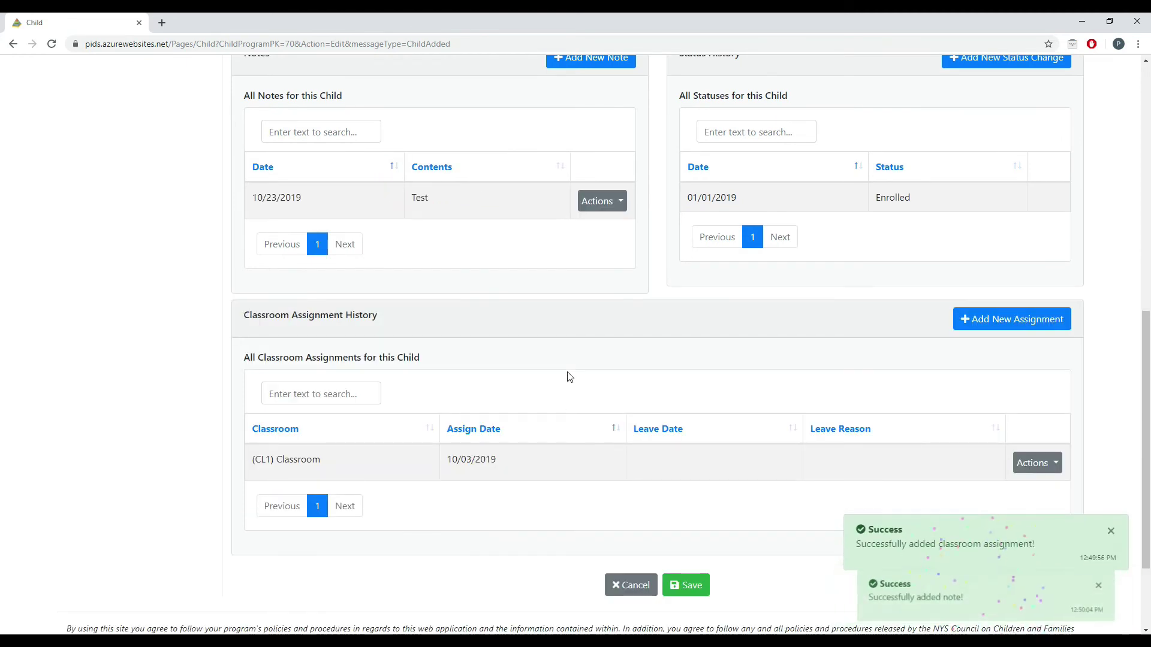